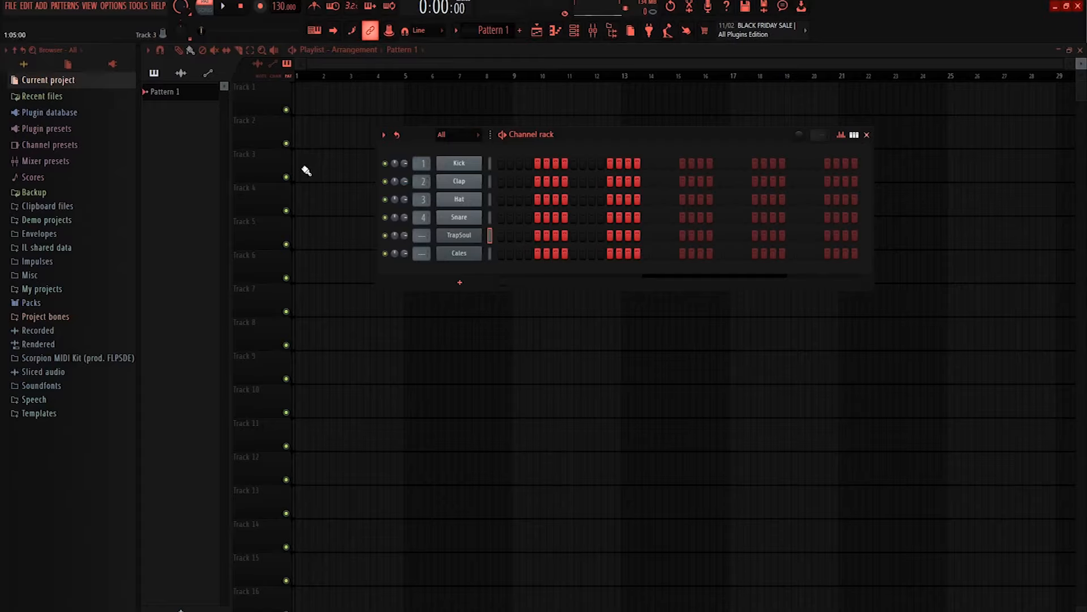
Step: Switch to the web browser and view the Trap Soul (VST) product page with its price, description and product images
{"action": "left_click", "coordinate": [459, 235]}
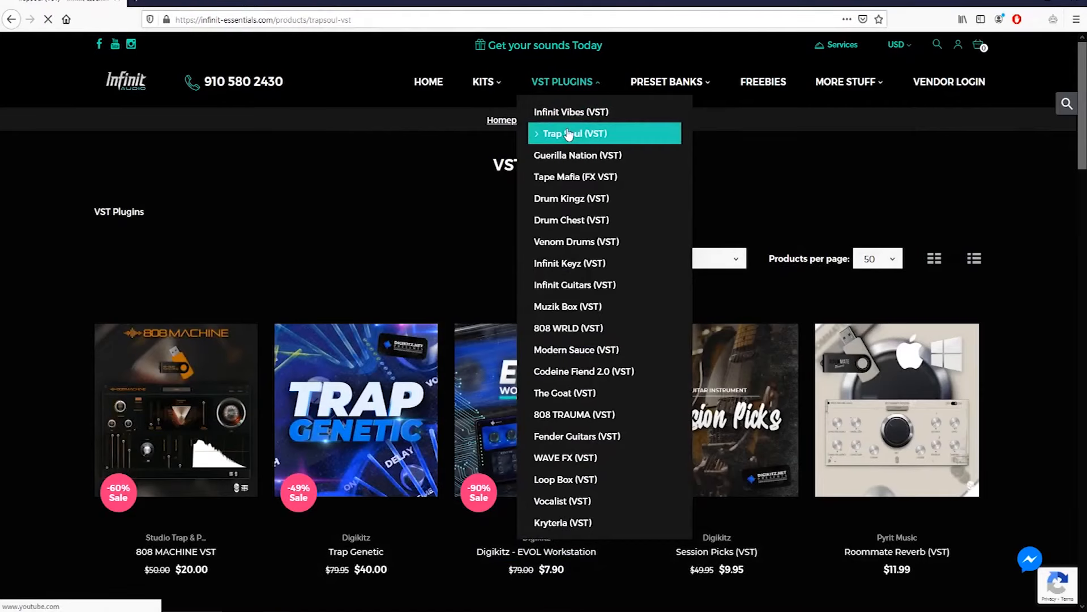
{"action": "left_click", "coordinate": [568, 133]}
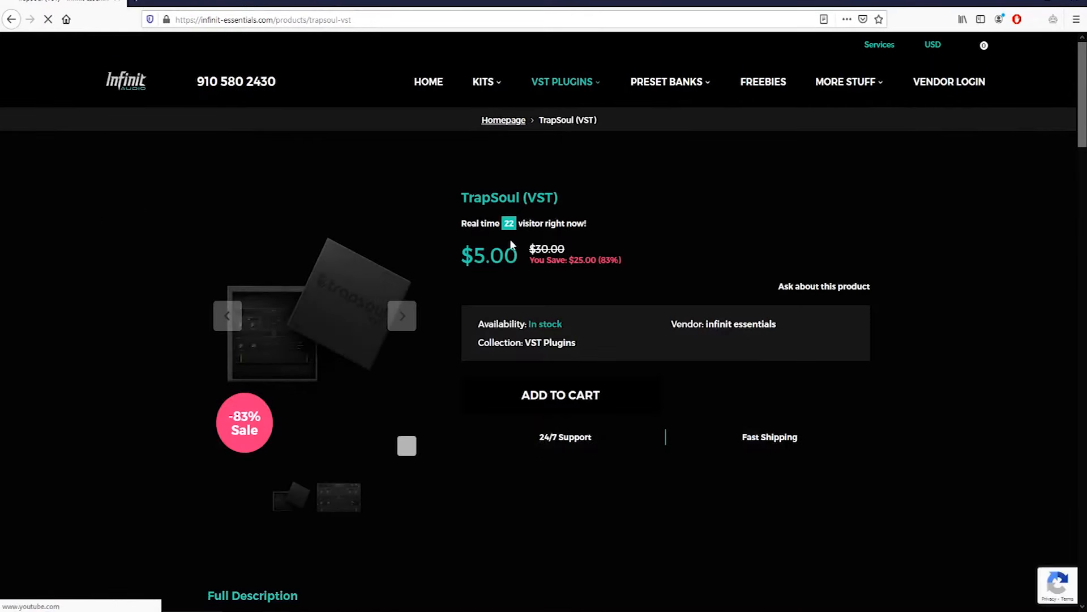
{"action": "scroll", "coordinate": [516, 385], "scroll_direction": "down", "scroll_amount": 2}
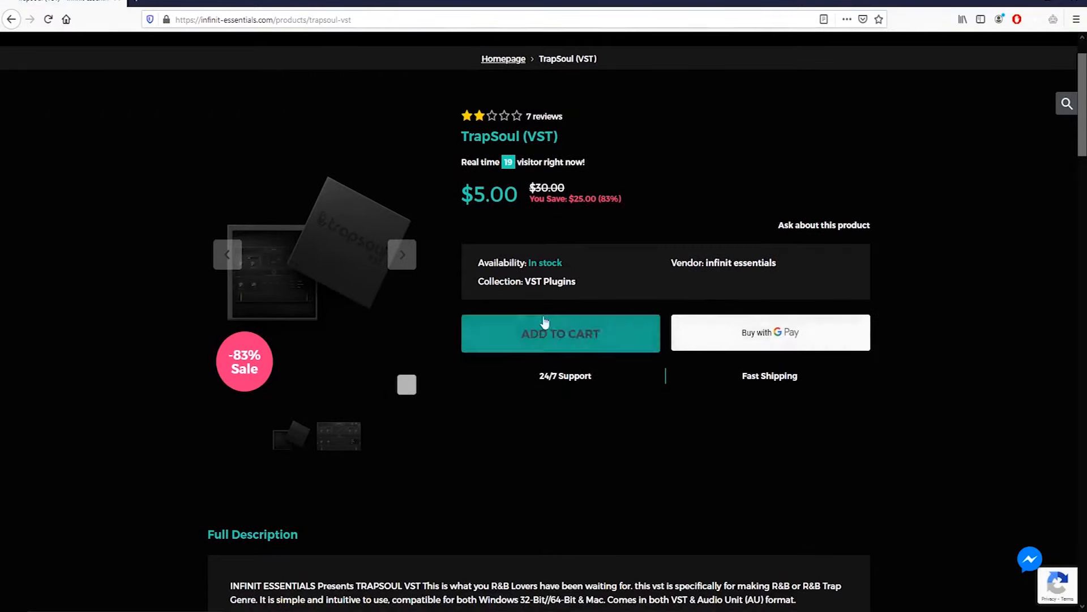
{"action": "left_click", "coordinate": [410, 267]}
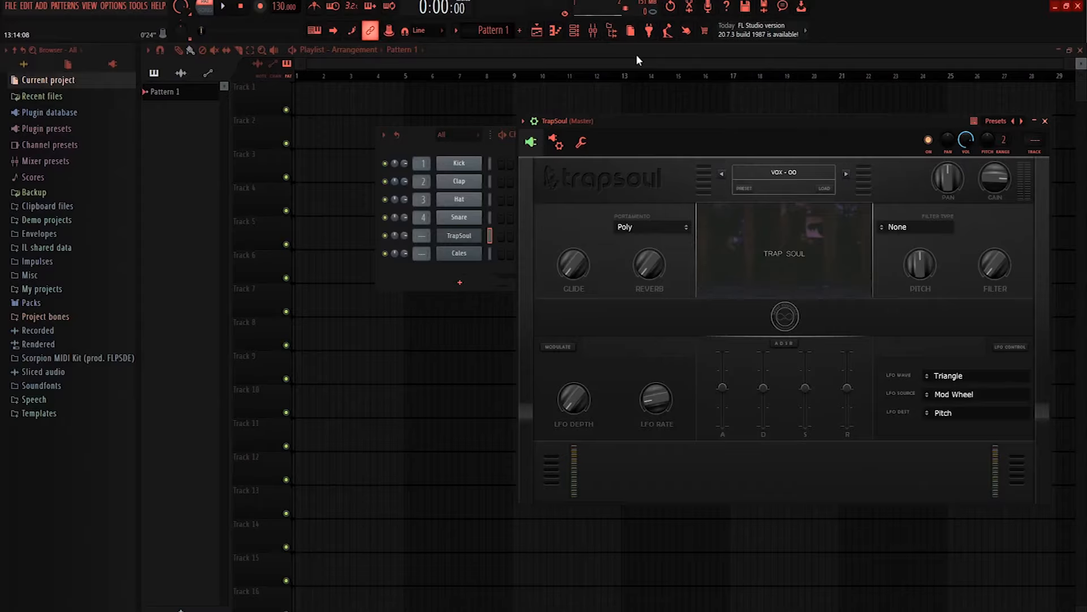
Step: Open the TrapSoul instrument from the channel rack and load the BAS - Bay preset
{"action": "left_click", "coordinate": [469, 236]}
{"action": "left_click", "coordinate": [469, 235]}
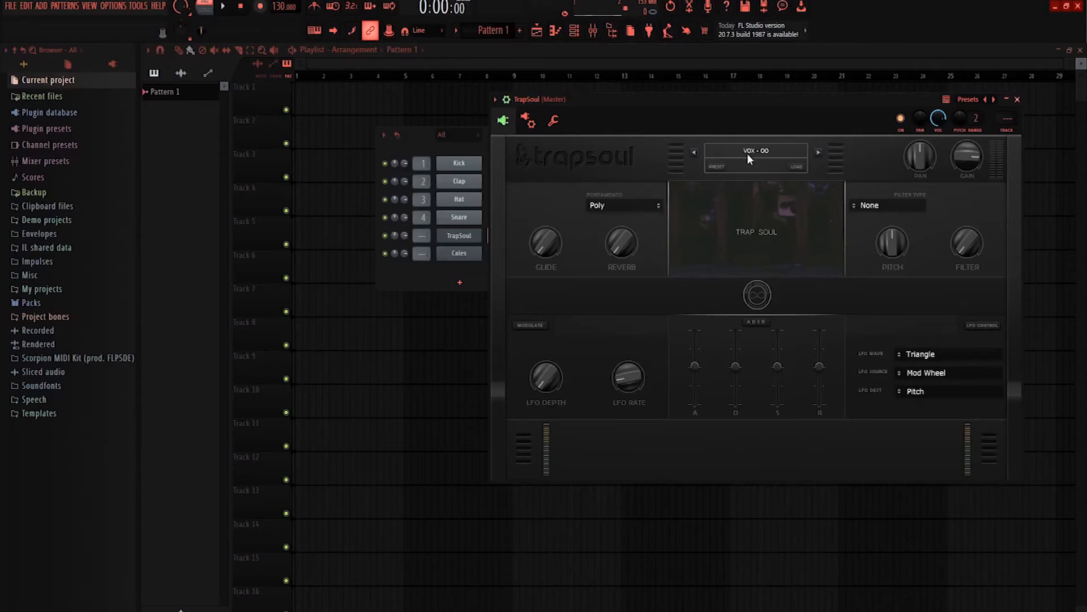
{"action": "left_click", "coordinate": [770, 152]}
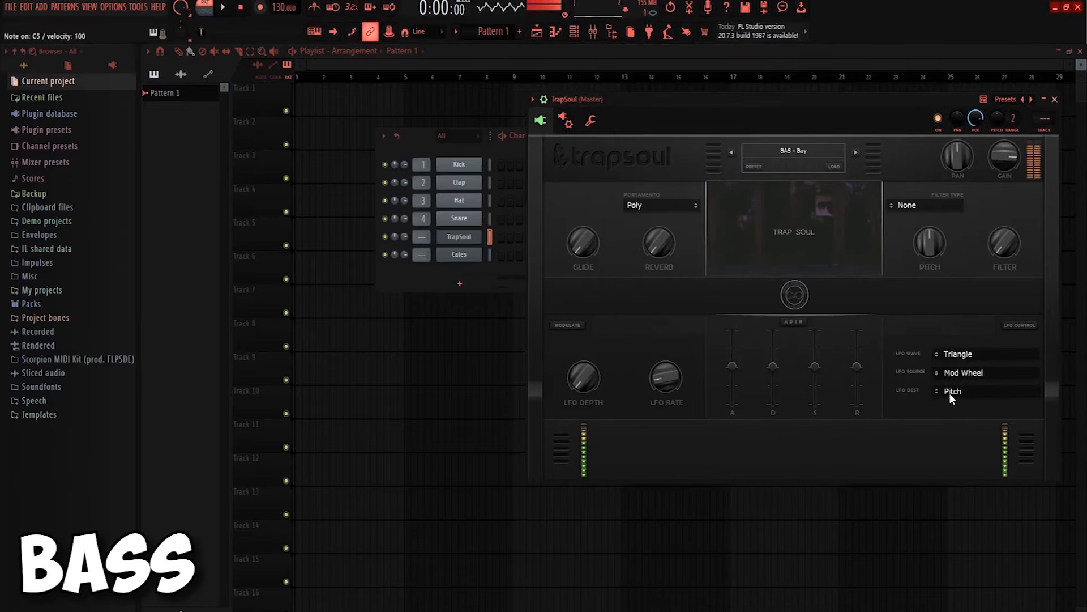
Step: Audition TrapSoul's bell presets, including BEL - Air, BEL - Healing, BEL - MoonLight and BEL - Sex Charm
{"action": "left_click", "coordinate": [855, 152]}
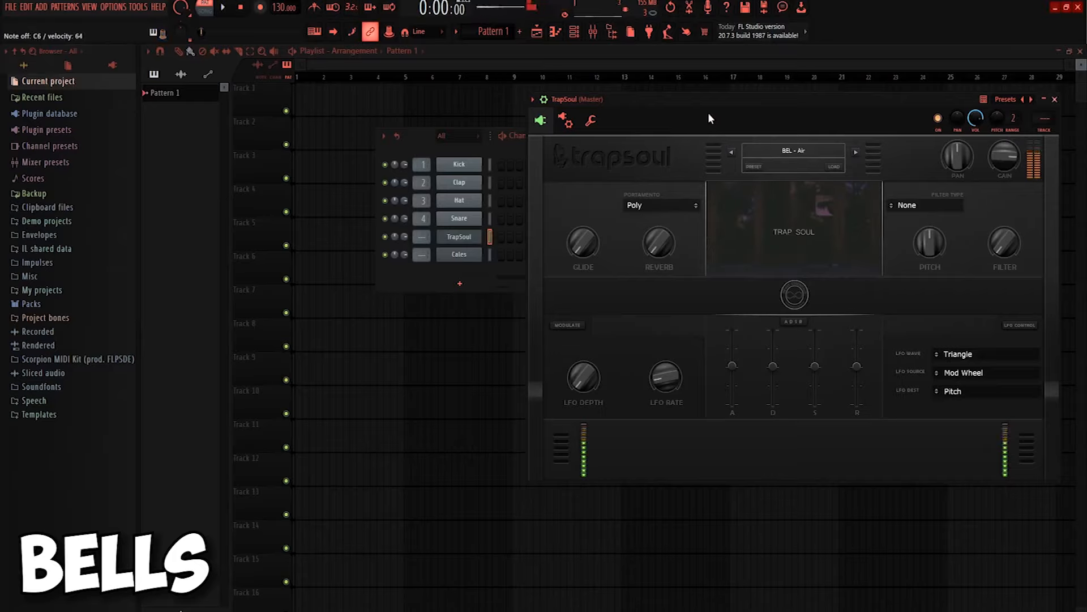
{"action": "left_click", "coordinate": [853, 149]}
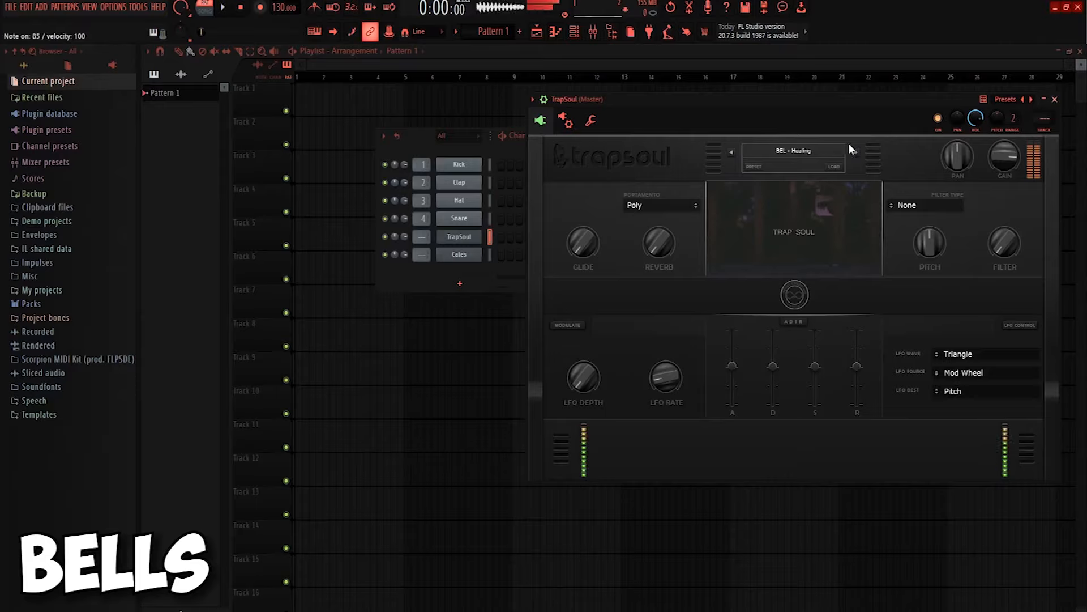
{"action": "left_click", "coordinate": [855, 152]}
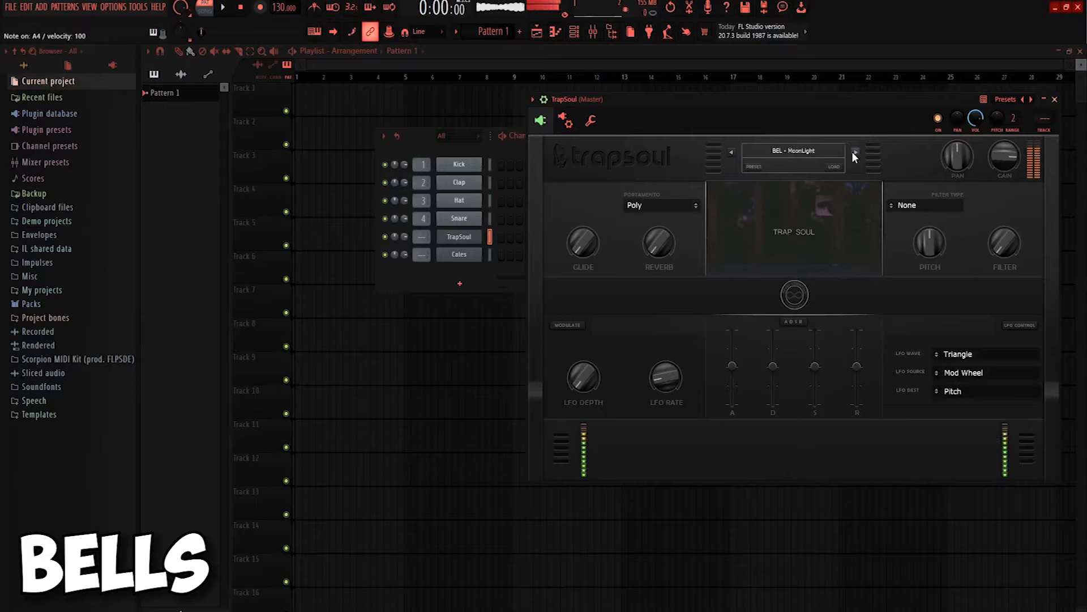
{"action": "left_click", "coordinate": [856, 151]}
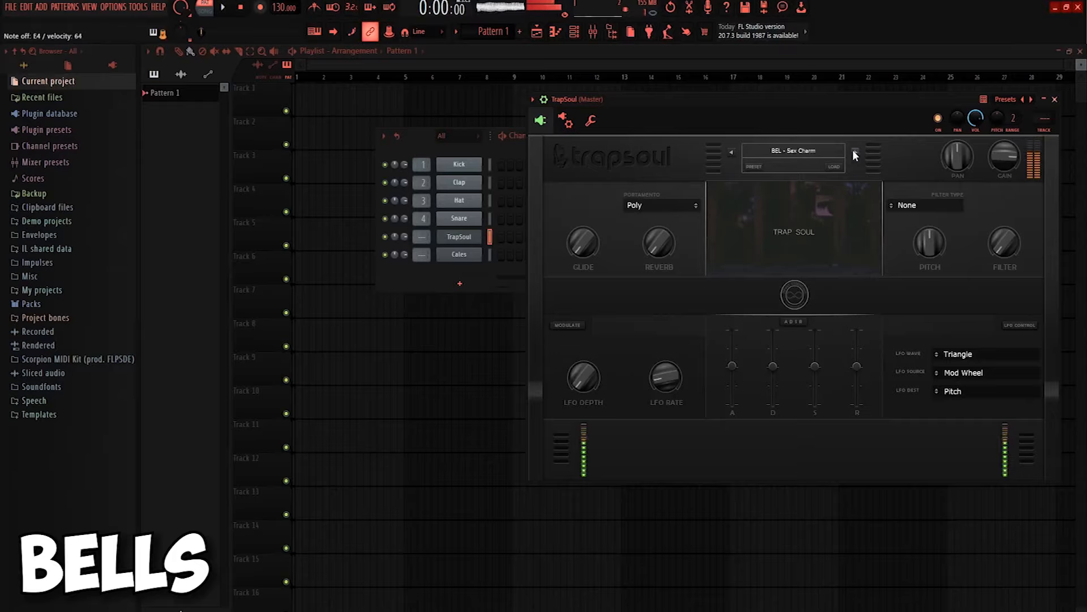
Step: Audition the guitar presets GUI - Clean Acoustic and GUI - Dreams from TrapSoul's instrument list
{"action": "left_click", "coordinate": [821, 152]}
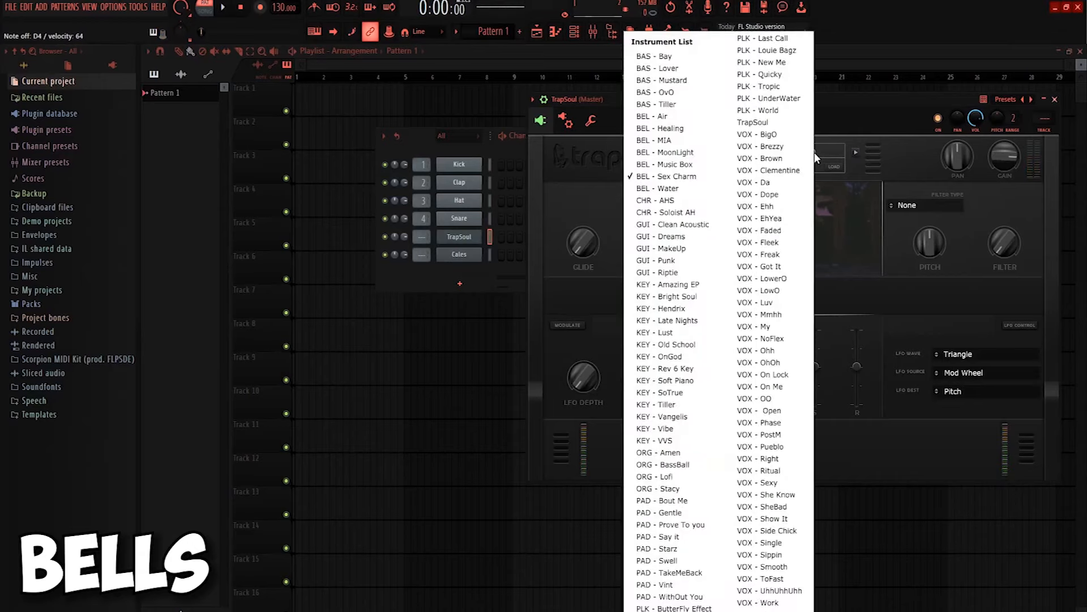
{"action": "left_click", "coordinate": [679, 226]}
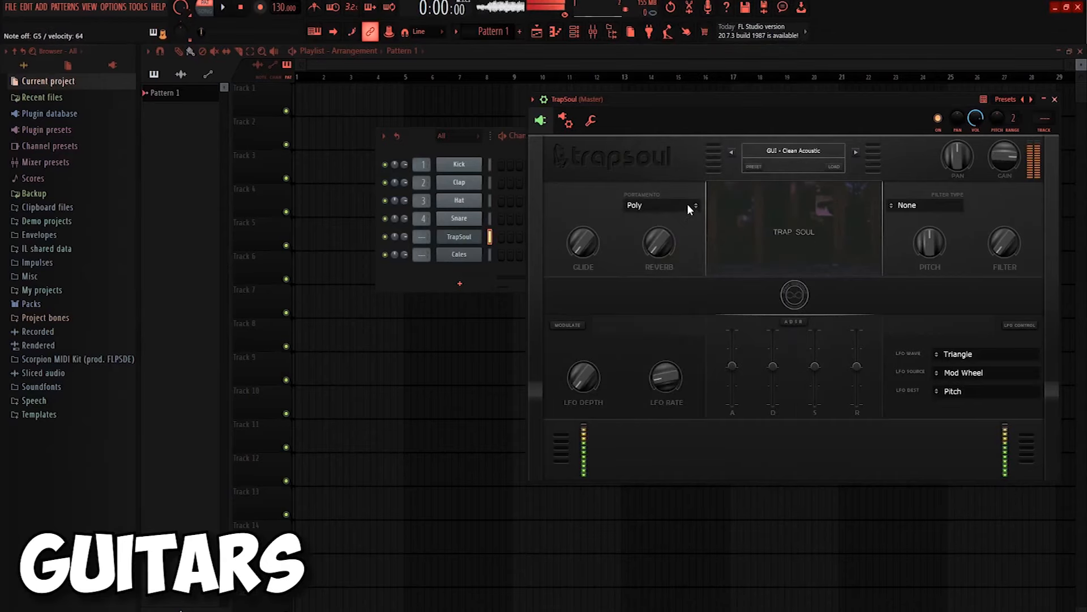
{"action": "left_click", "coordinate": [854, 152]}
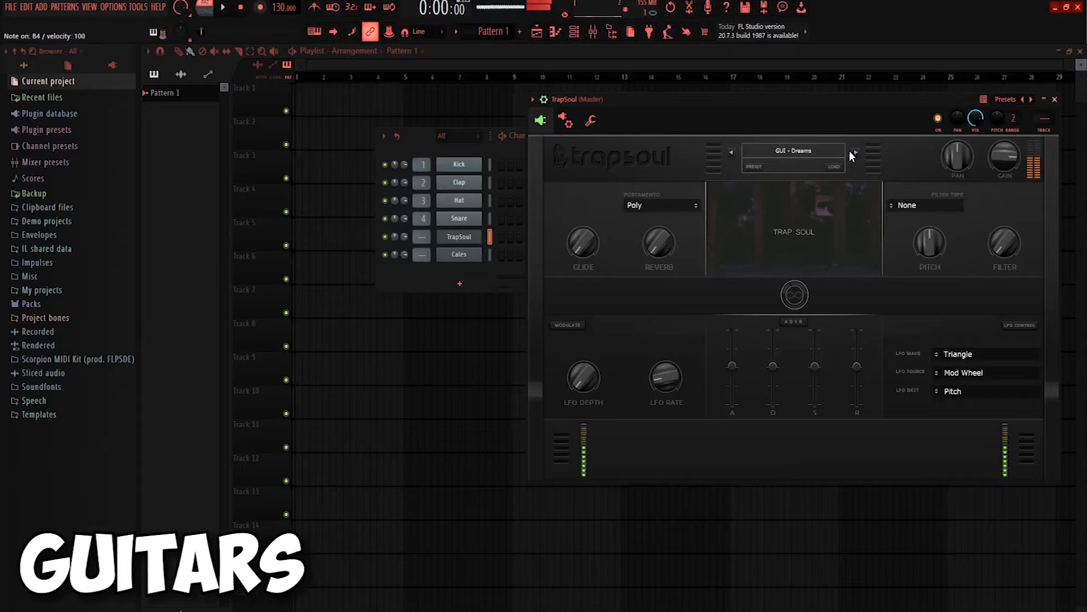
Step: Audition TrapSoul's key, pad and pluck presets: KEY - Amazing EP, KEY - Hendrix, PAD - Bout Me and PLK - Louie Bagz
{"action": "left_click", "coordinate": [856, 151]}
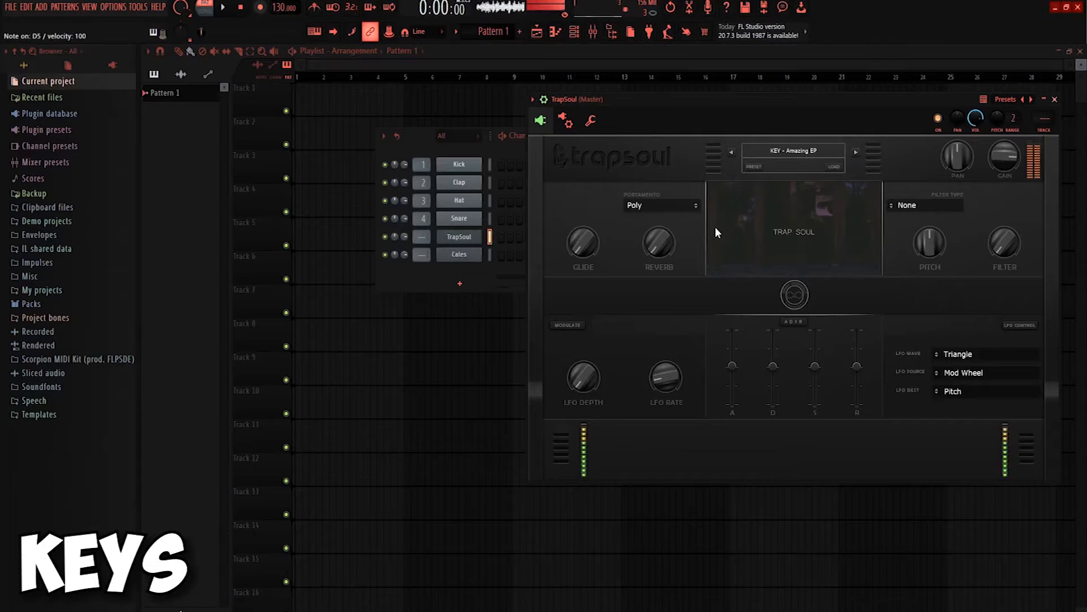
{"action": "left_click", "coordinate": [855, 152]}
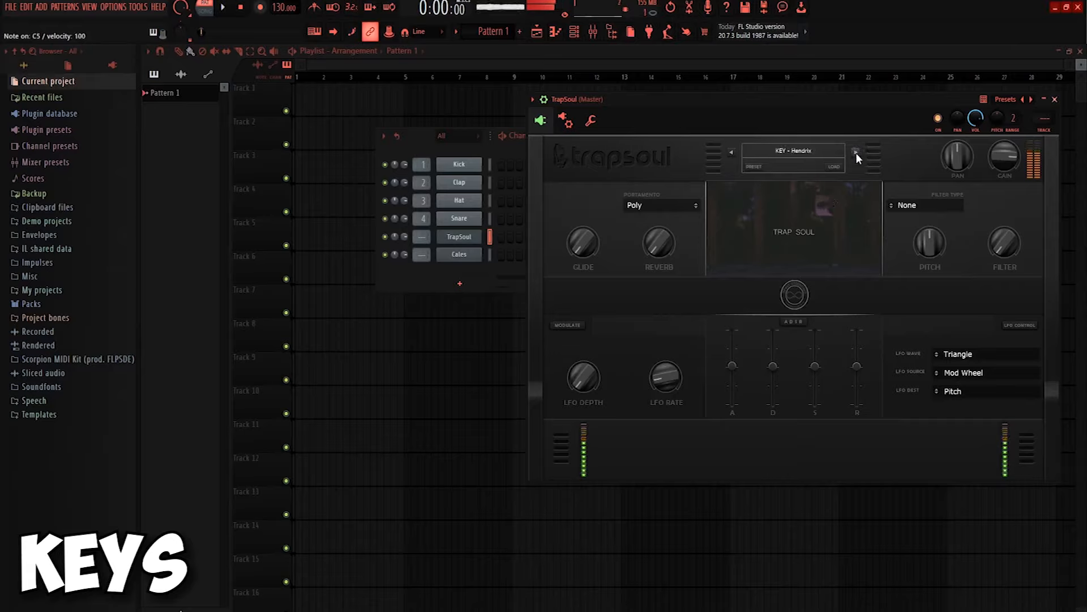
{"action": "left_click", "coordinate": [855, 152]}
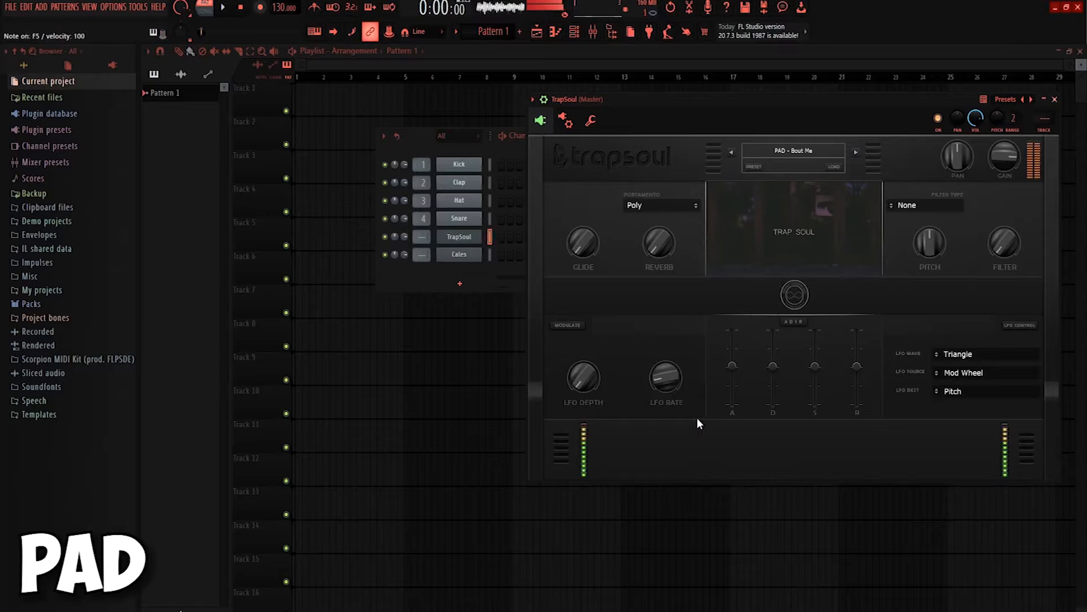
{"action": "left_click", "coordinate": [855, 152]}
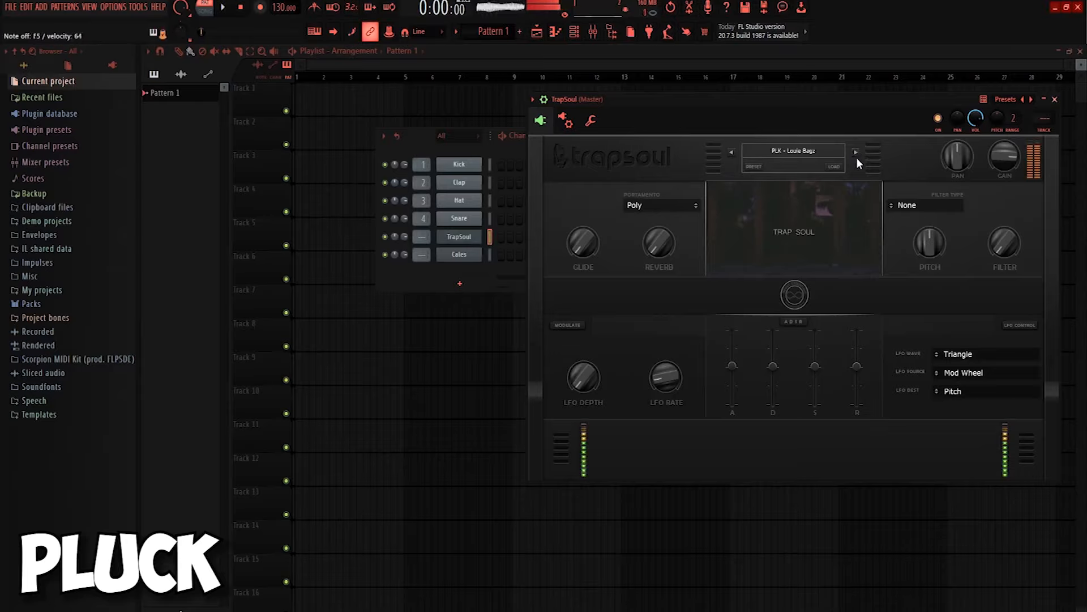
Step: Audition TrapSoul's vocal presets, including VOX - Brezzy, VOX - Clementine and VOX - Dope
{"action": "left_click", "coordinate": [856, 152]}
{"action": "left_click", "coordinate": [856, 152]}
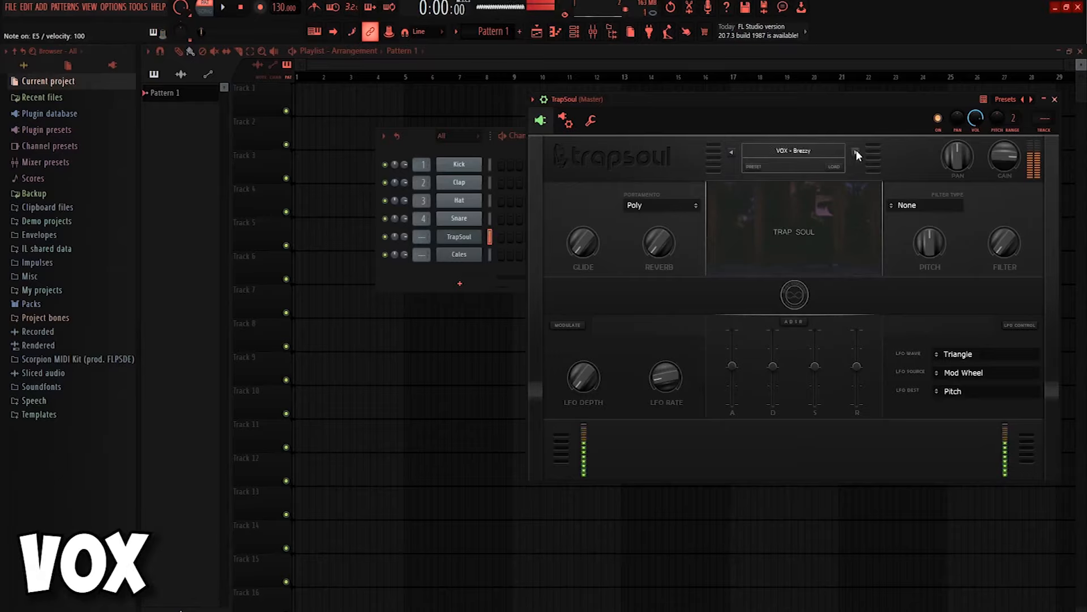
{"action": "left_click", "coordinate": [855, 152]}
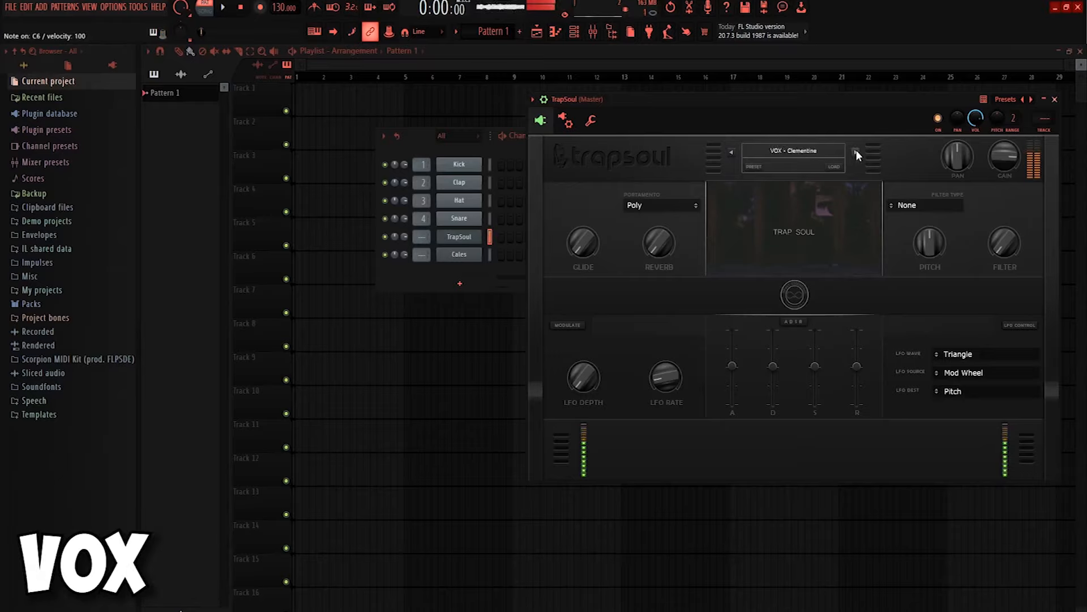
{"action": "left_click", "coordinate": [856, 152]}
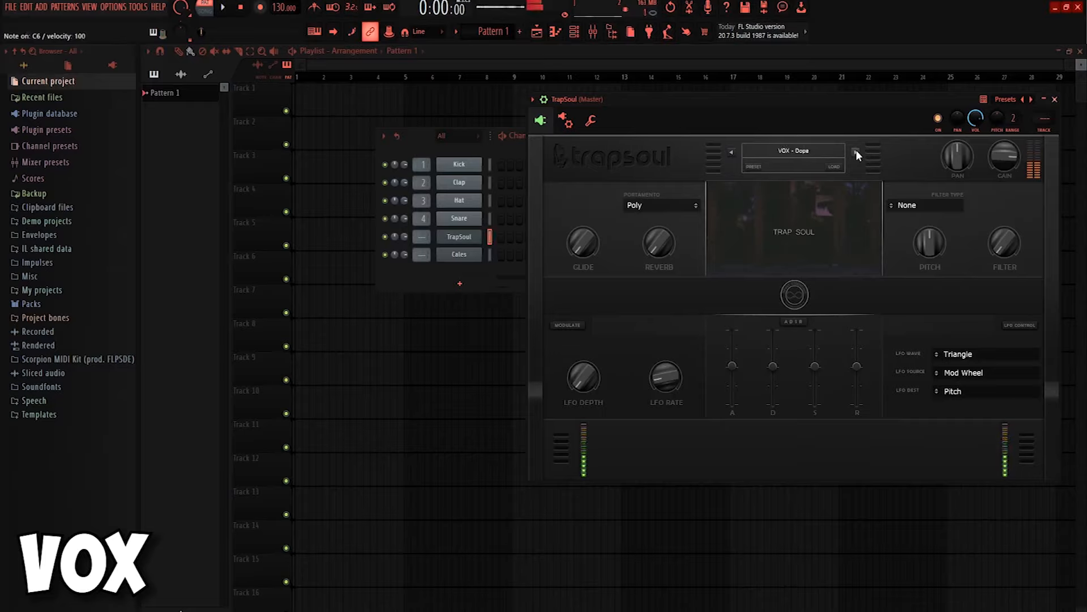
{"action": "left_click", "coordinate": [856, 152]}
{"action": "left_click", "coordinate": [856, 152]}
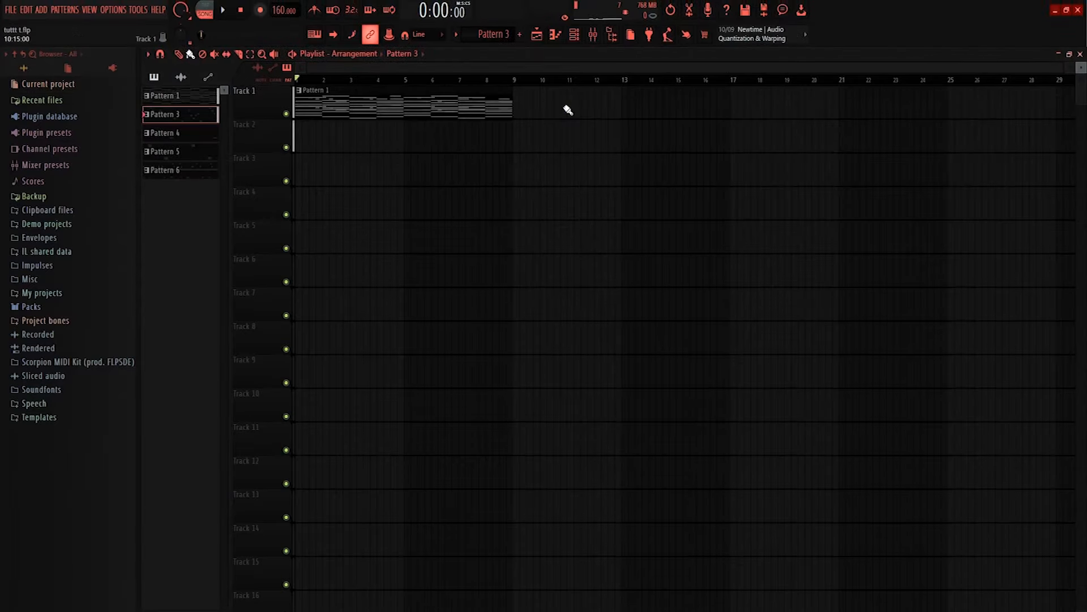
Step: Show the beat's channel rack and inspect the TrapSoul presets used on the keys and pad channels
{"action": "left_click", "coordinate": [574, 34]}
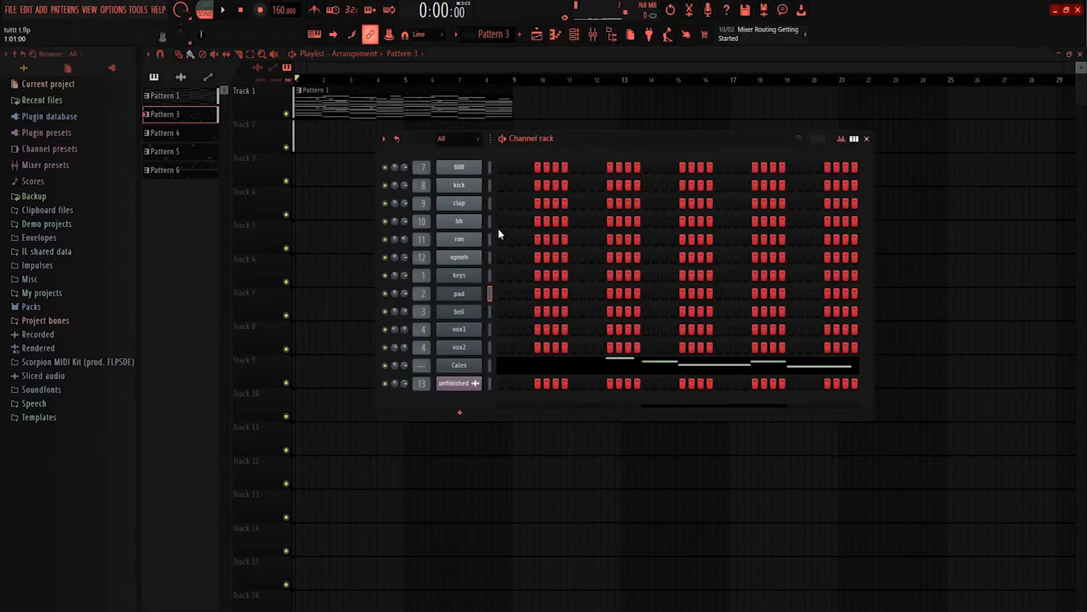
{"action": "left_click", "coordinate": [460, 277]}
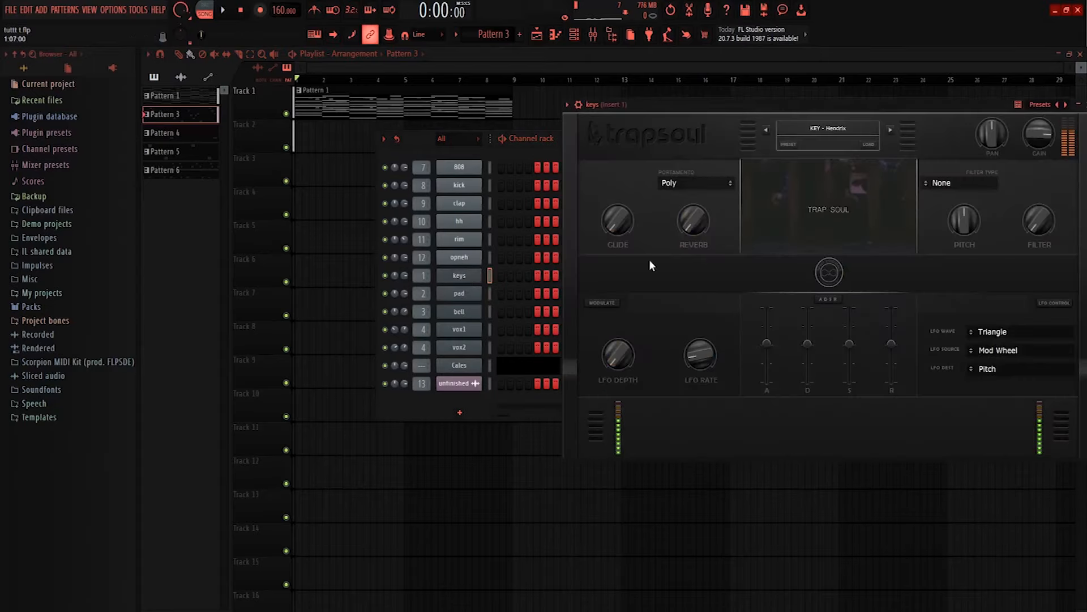
{"action": "left_click", "coordinate": [460, 295]}
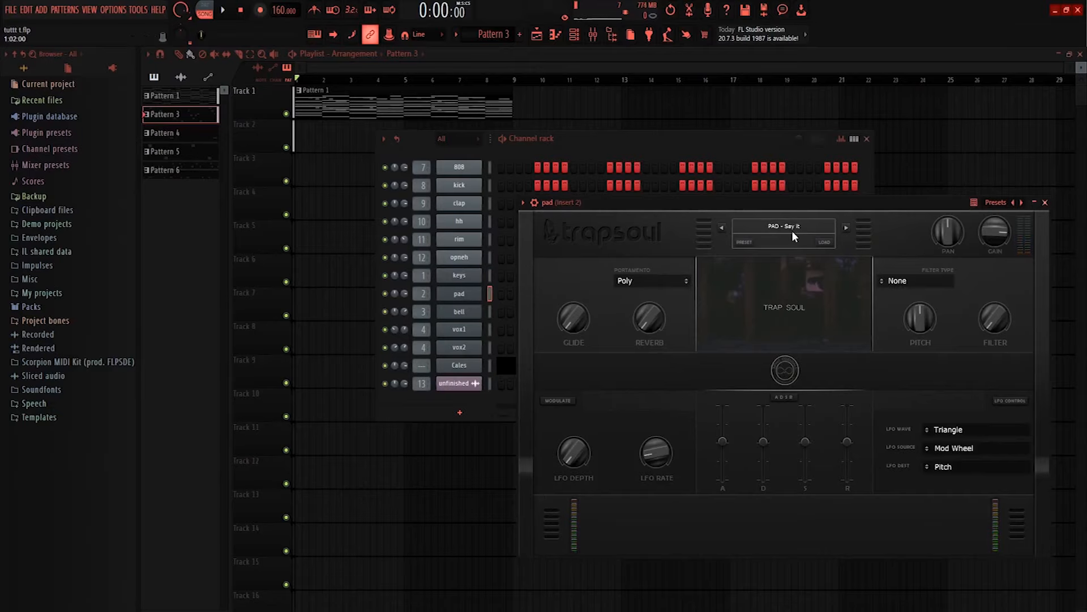
Step: Switch to Pattern 1, open the keys channel's notes in the piano roll and play the melody
{"action": "key", "text": "KP_Subtract"}
{"action": "left_click", "coordinate": [617, 136]}
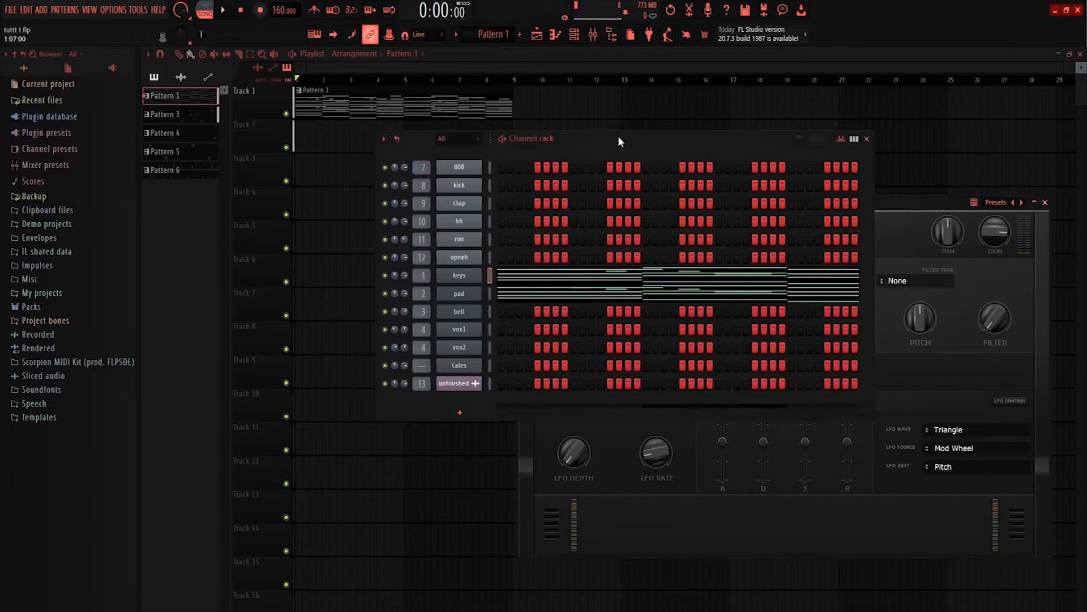
{"action": "left_click", "coordinate": [554, 280]}
{"action": "key", "text": "space"}
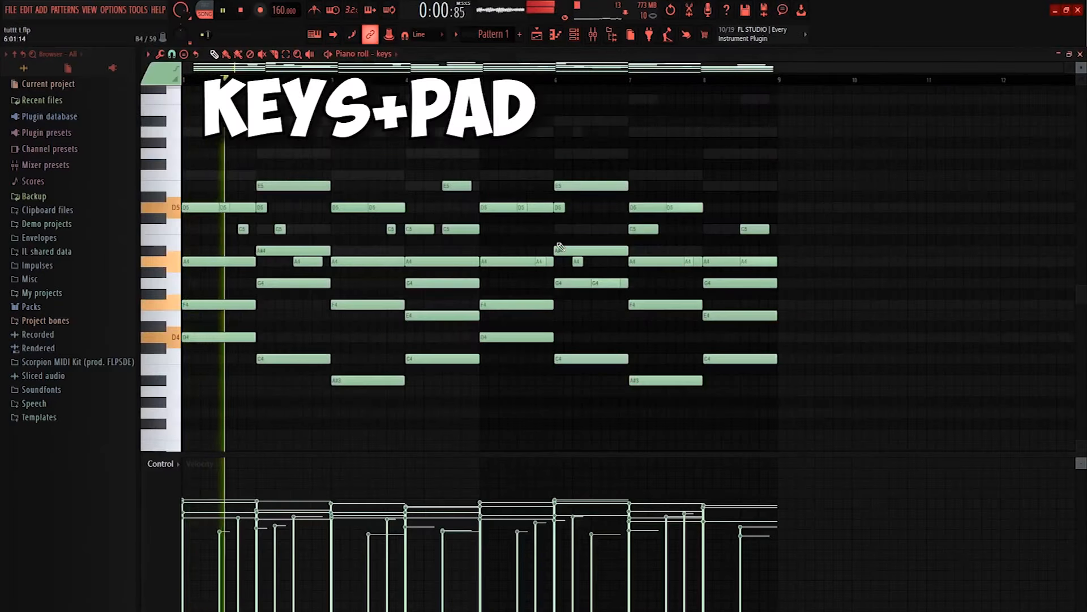
Step: Solo Insert 1 and Insert 2 in turn in the mixer to hear keys and pad separately, ending with all tracks unmuted and playback stopped
{"action": "left_click", "coordinate": [593, 35]}
{"action": "right_click", "coordinate": [210, 266]}
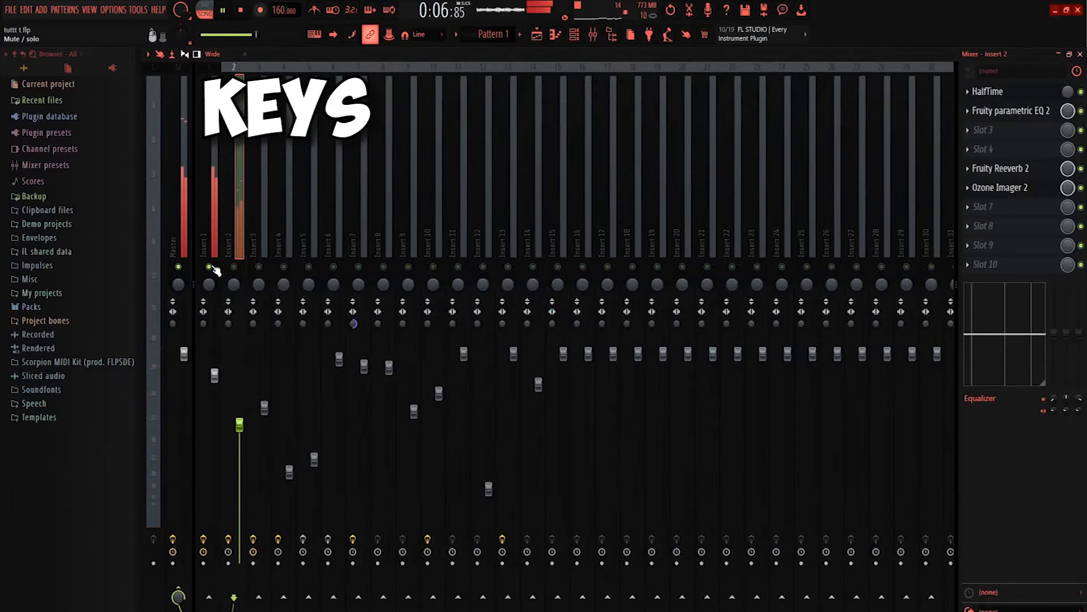
{"action": "right_click", "coordinate": [233, 266]}
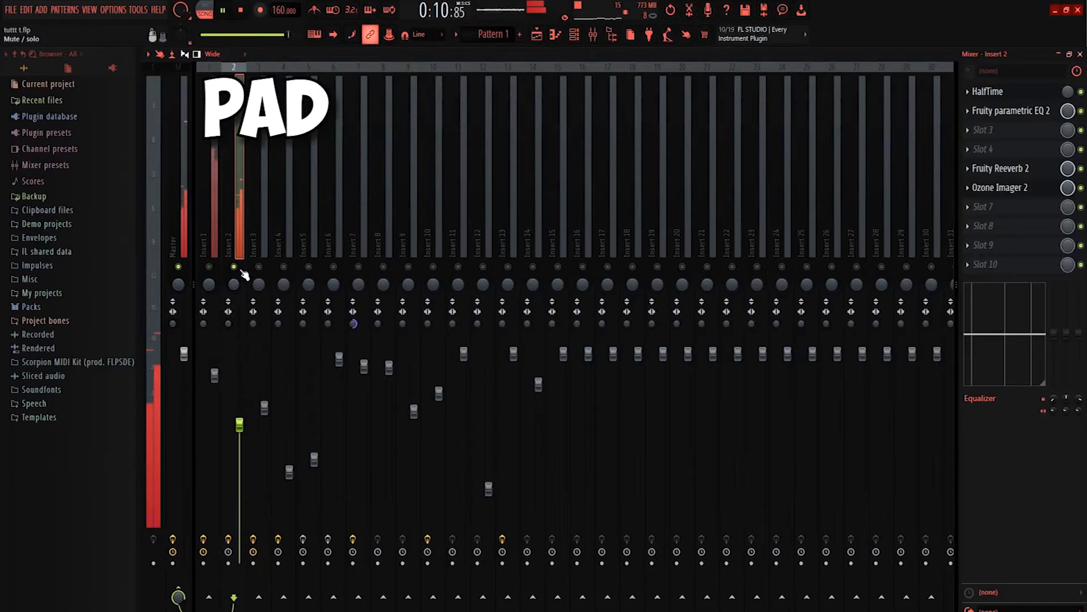
{"action": "right_click", "coordinate": [235, 267]}
{"action": "key", "text": "space"}
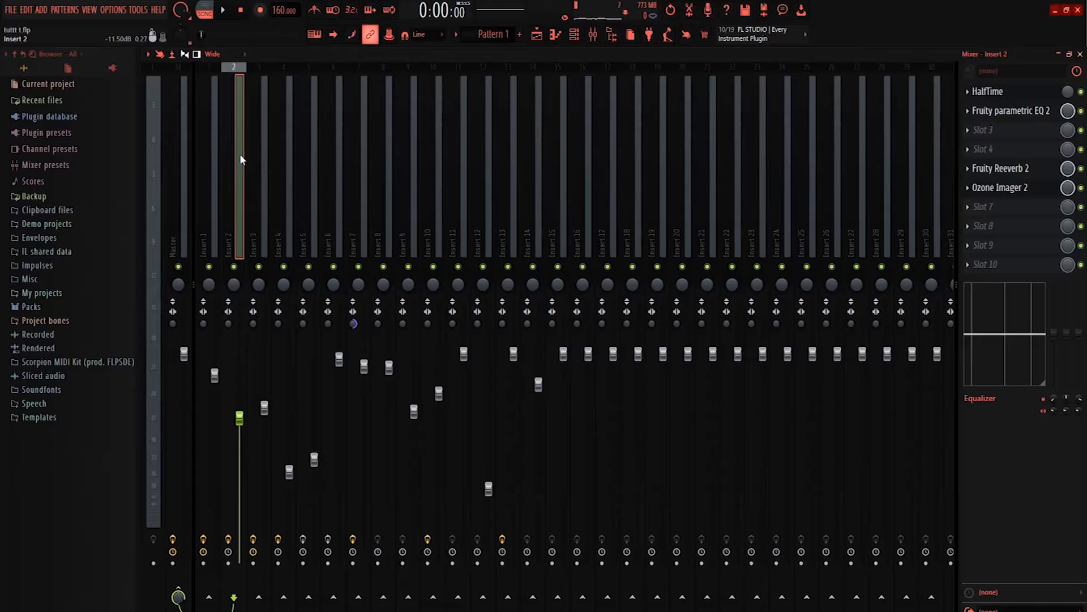
Step: Examine the Fruity parametric EQ 2, RC-20 Retro Color and Fruity Reeverb 2 settings on mixer track Insert 1
{"action": "left_click", "coordinate": [212, 104]}
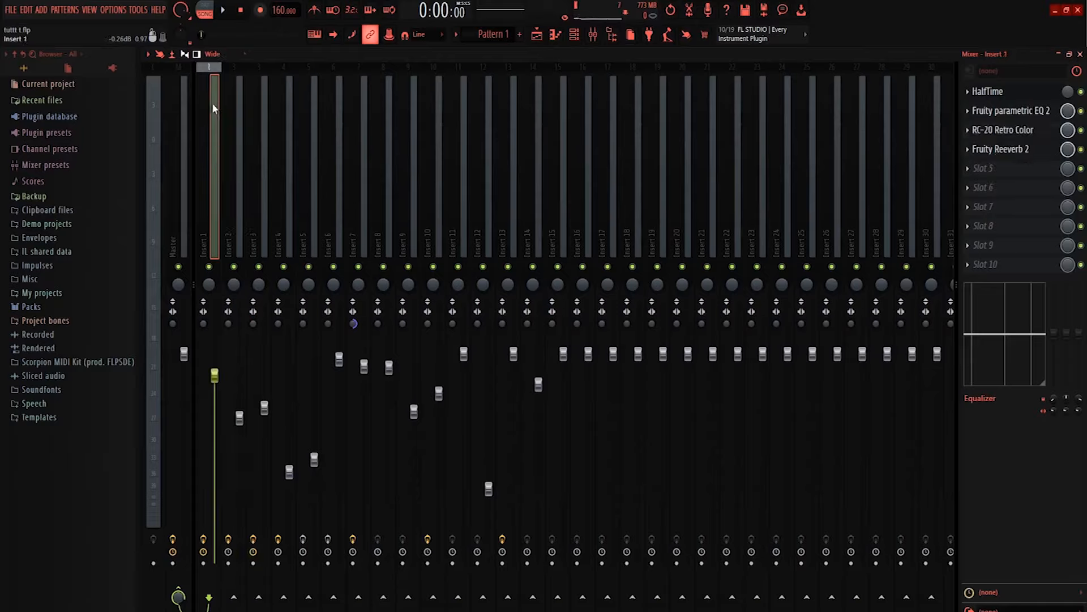
{"action": "left_click", "coordinate": [1000, 111]}
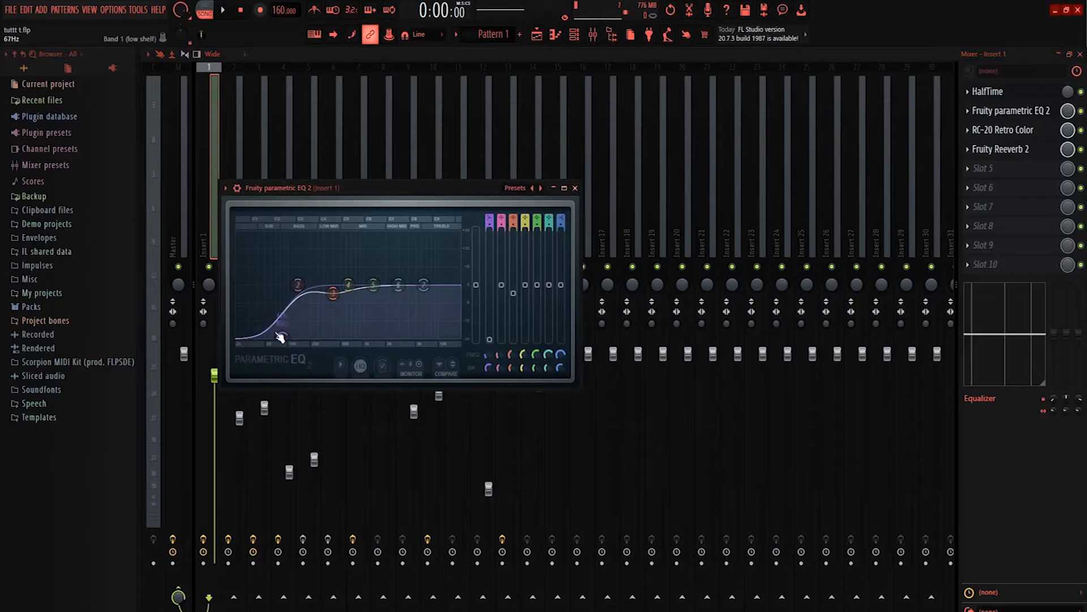
{"action": "key", "text": "Escape"}
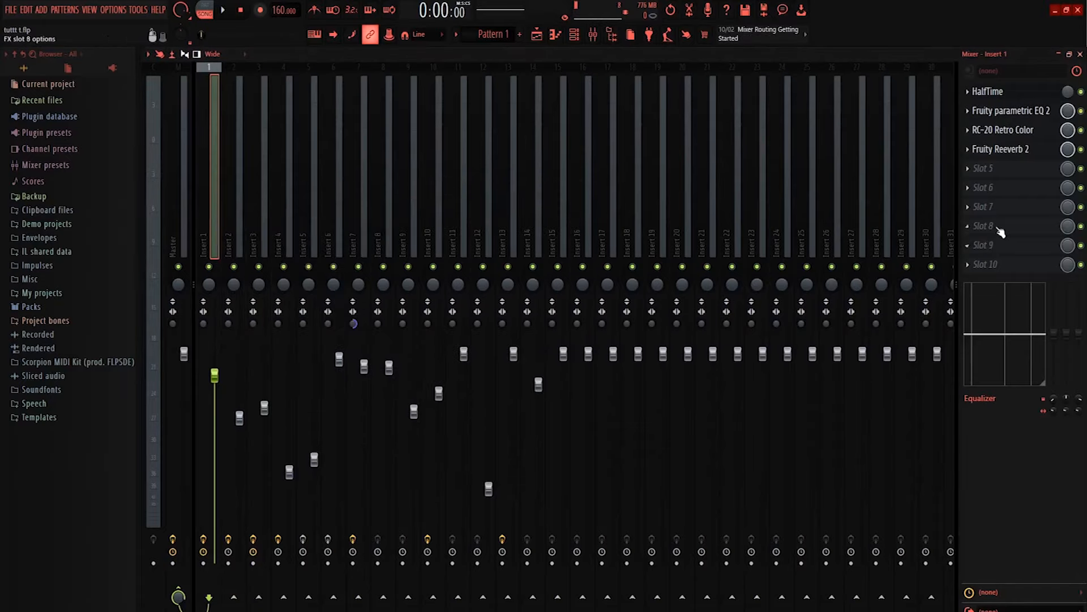
{"action": "left_click", "coordinate": [1024, 131]}
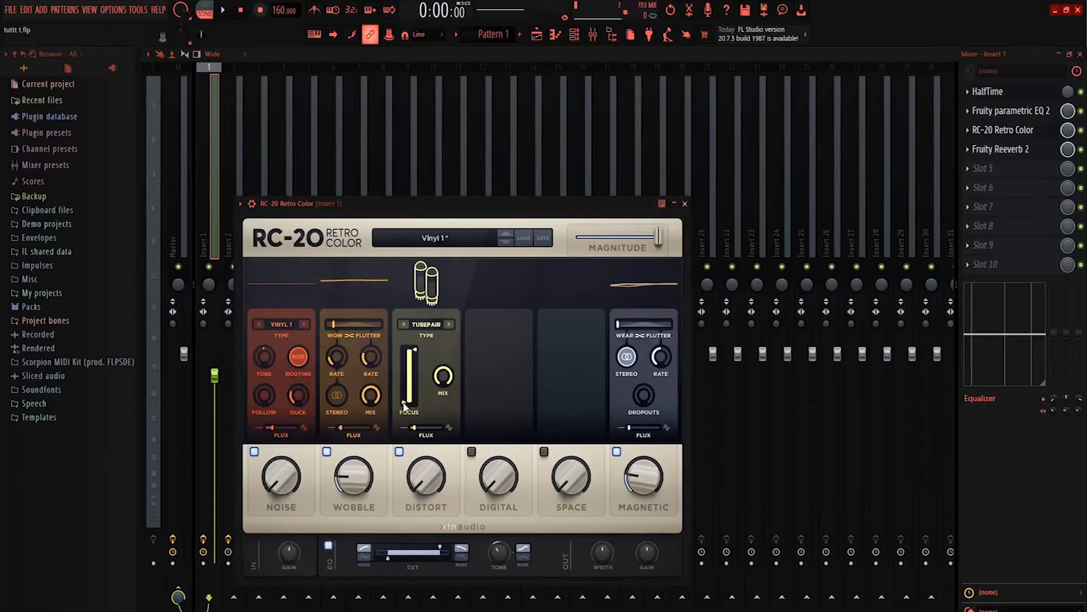
{"action": "key", "text": "Escape"}
{"action": "left_click", "coordinate": [1013, 150]}
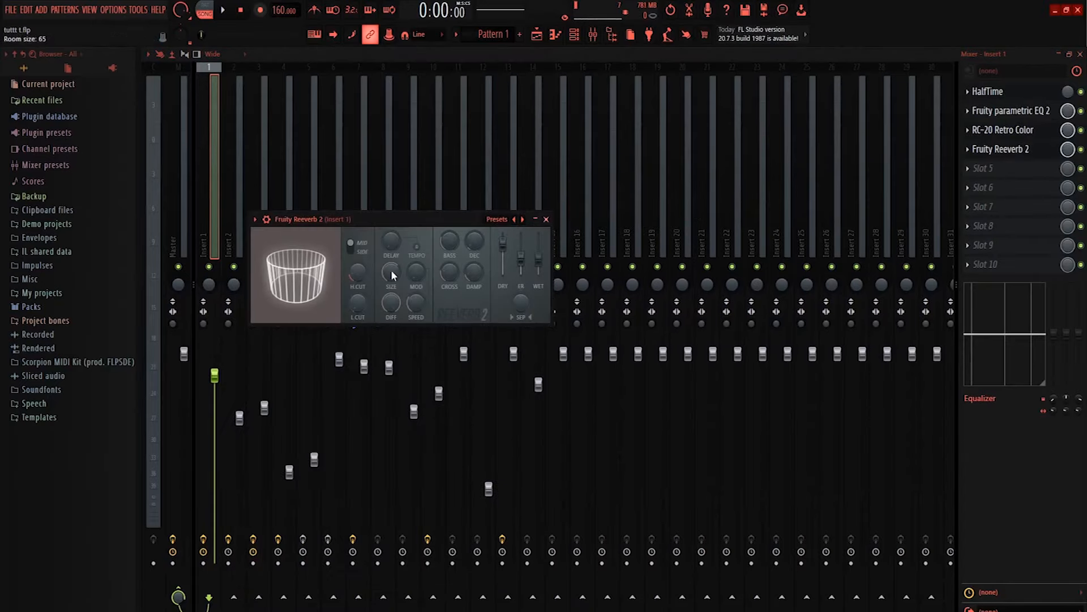
{"action": "key", "text": "Escape"}
Step: Examine the Fruity parametric EQ 2, Fruity Reeverb 2 and Ozone Imager 2 settings on mixer track Insert 2
{"action": "key", "text": "Right"}
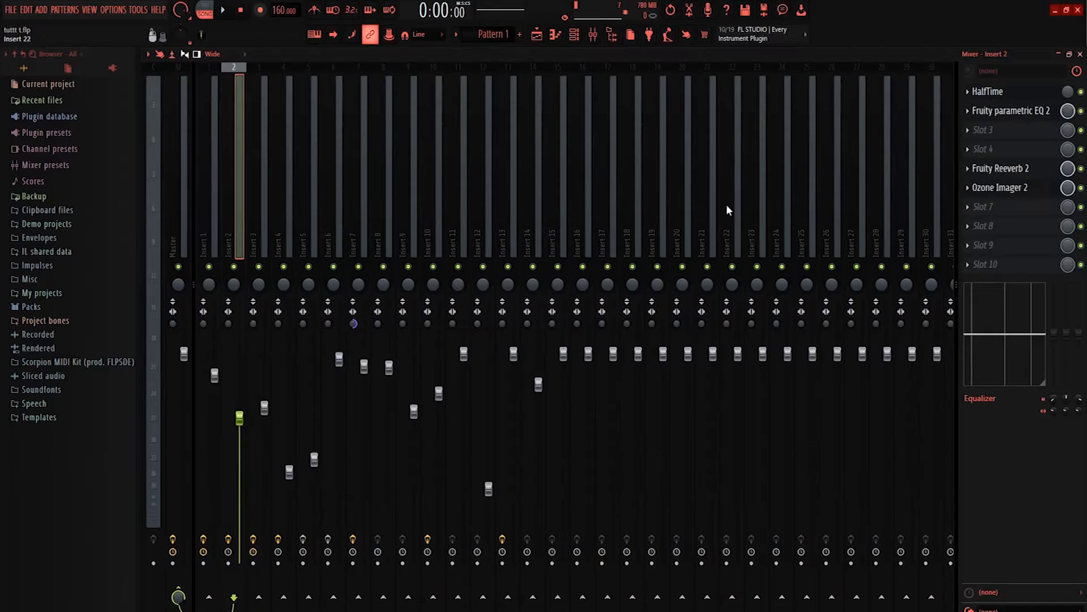
{"action": "left_click", "coordinate": [1026, 112]}
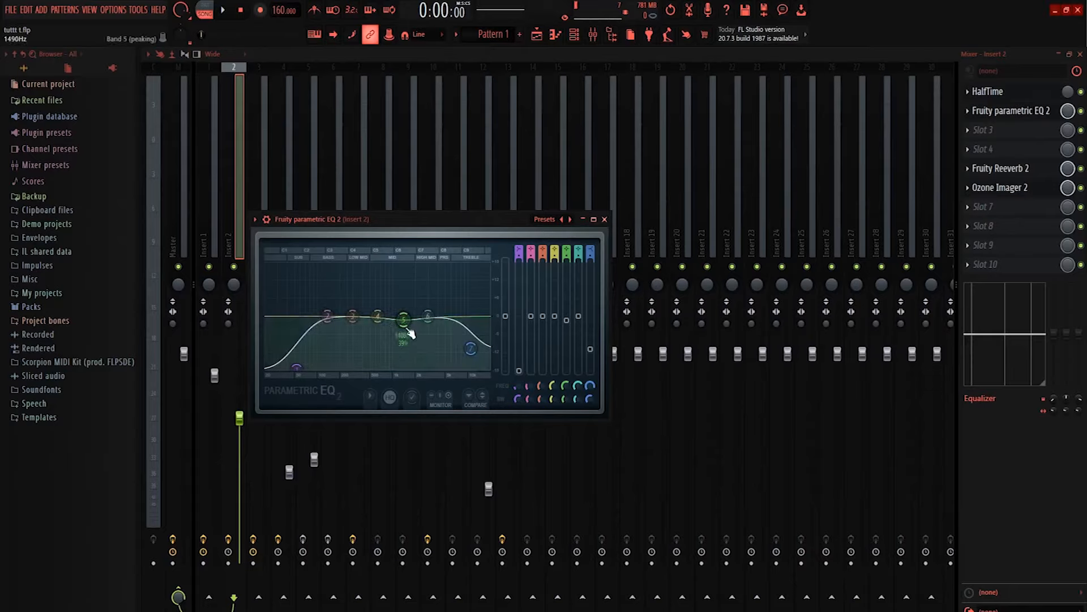
{"action": "left_click_drag", "start_coordinate": [478, 355], "coordinate": [475, 338]}
{"action": "key", "text": "Escape"}
{"action": "left_click", "coordinate": [1022, 186]}
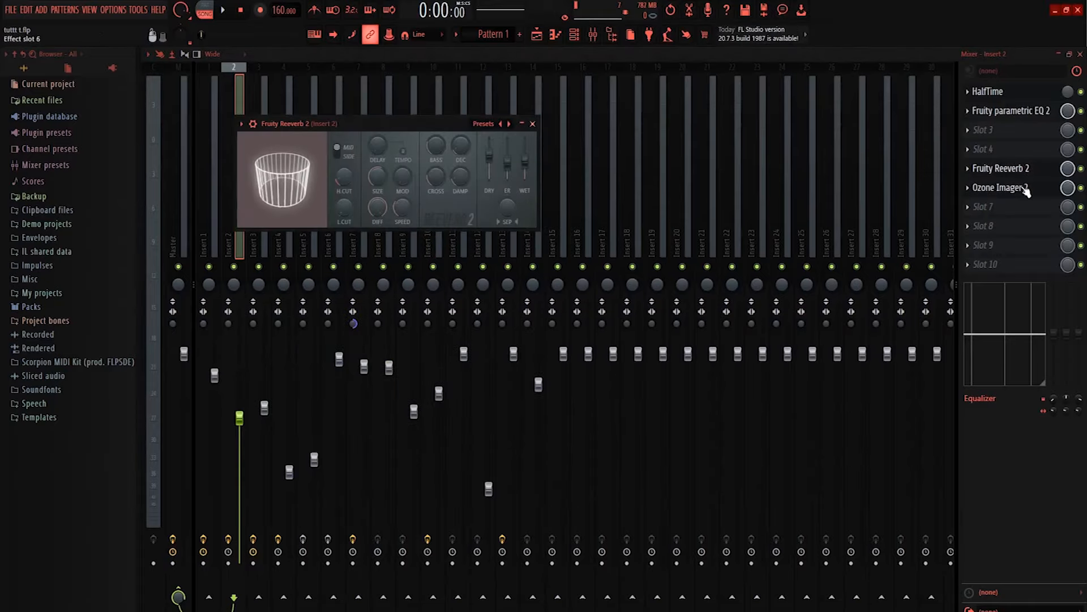
{"action": "left_click", "coordinate": [1025, 191]}
{"action": "left_click", "coordinate": [1024, 191]}
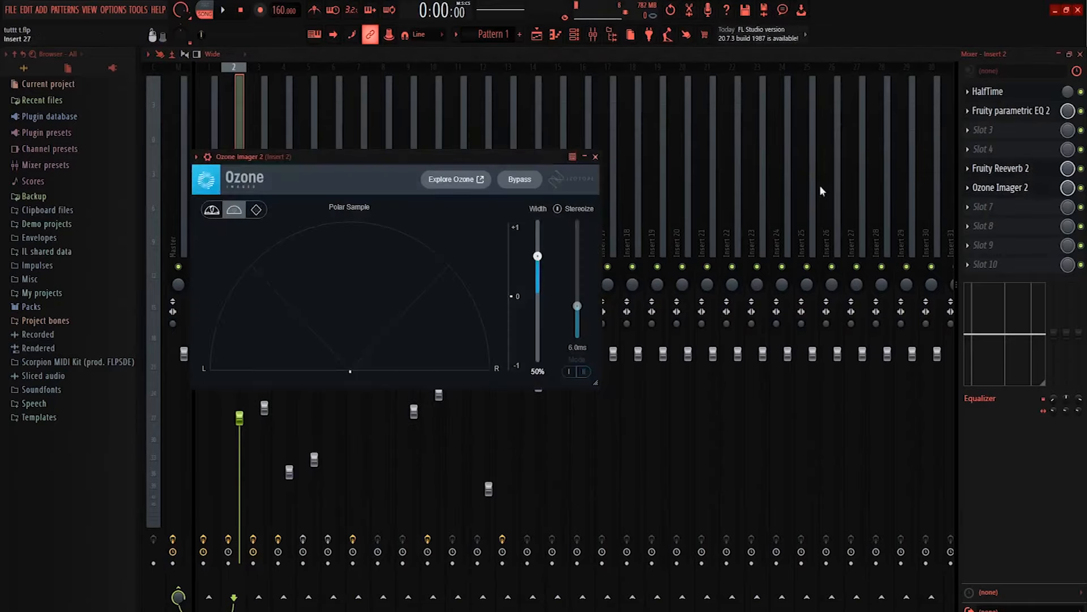
Step: Vary the Ozone Imager 2 stereo width on Insert 2 during playback to hear its effect
{"action": "left_click_drag", "start_coordinate": [537, 256], "coordinate": [538, 260]}
{"action": "key", "text": "space"}
{"action": "left_click_drag", "start_coordinate": [537, 281], "coordinate": [539, 254]}
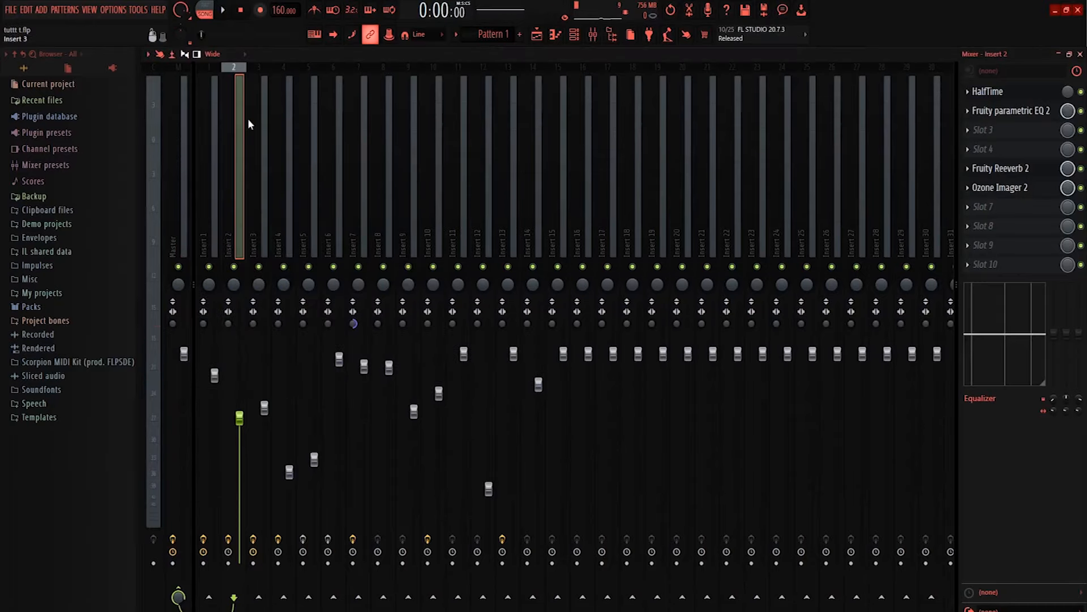
Step: Select mixer track Insert 1 and review the keys channel's Pattern 1 notes in the piano roll
{"action": "left_click", "coordinate": [209, 110]}
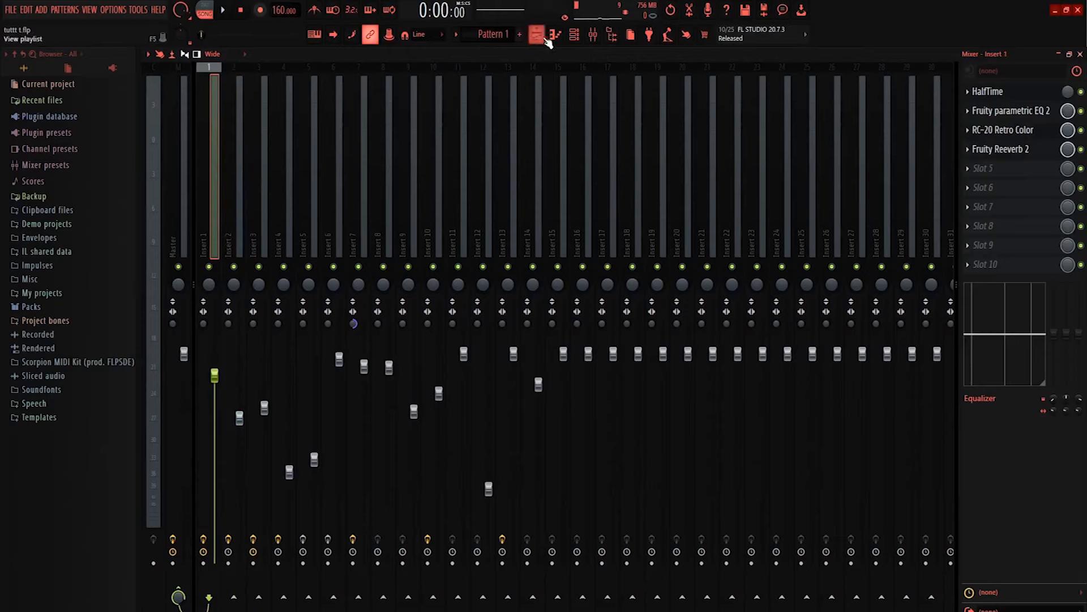
{"action": "left_click", "coordinate": [573, 35]}
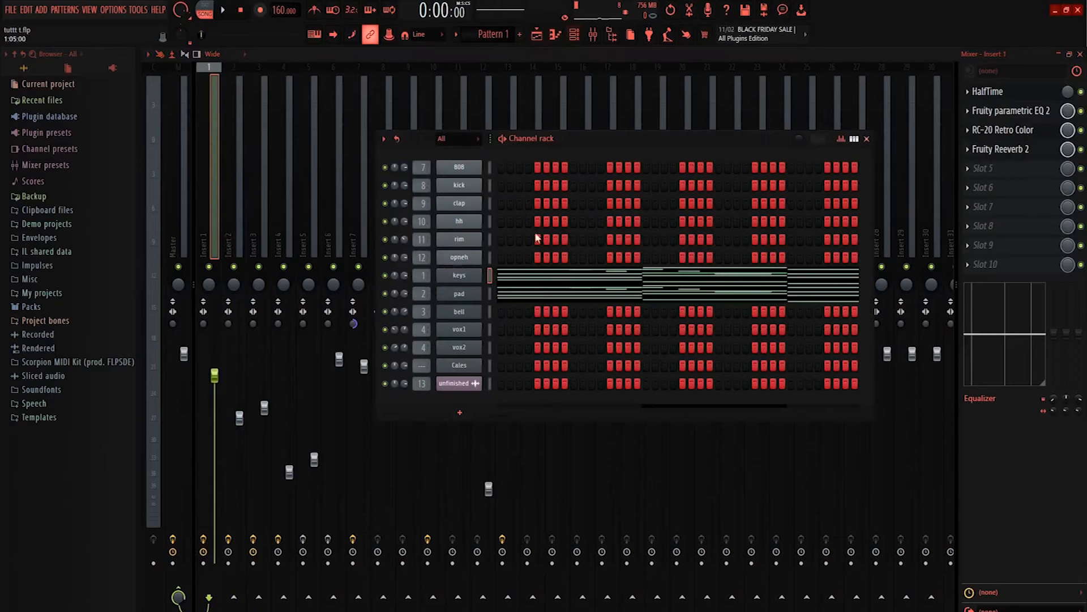
{"action": "left_click", "coordinate": [540, 279]}
{"action": "scroll", "coordinate": [527, 262], "scroll_direction": "down", "scroll_amount": 3}
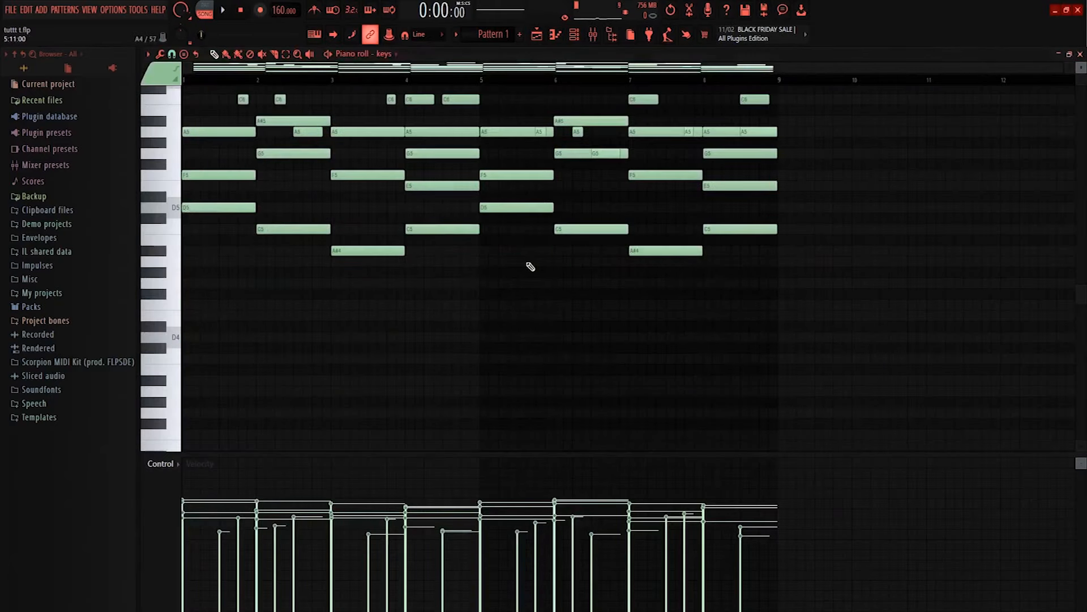
Step: Set the HalfTime mix level on Insert 1 to 100%, show the plugin's settings and play the melody from the playlist
{"action": "key", "text": "F9"}
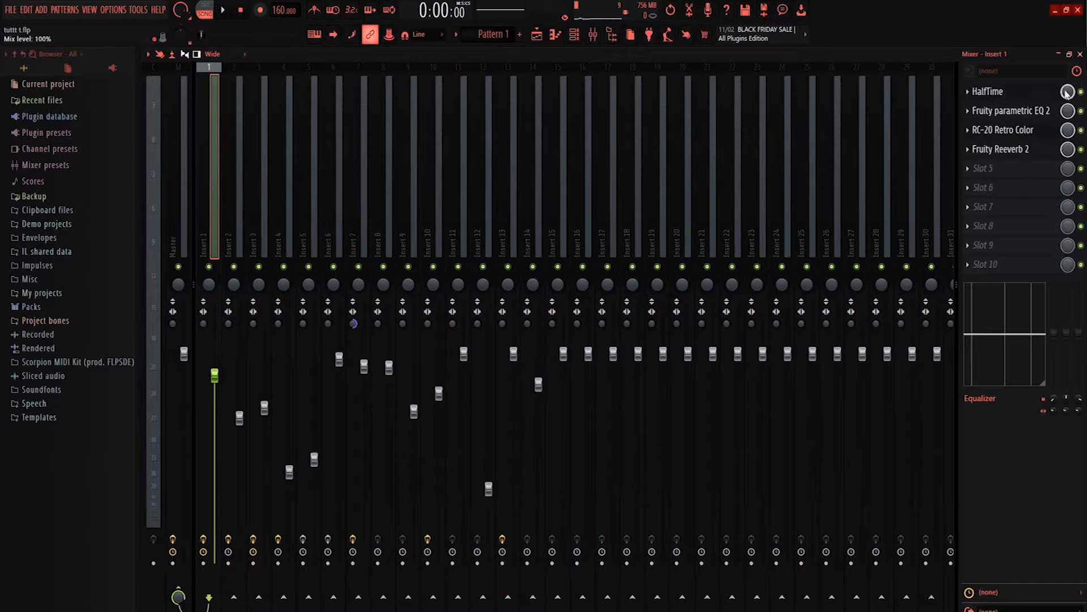
{"action": "left_click", "coordinate": [1007, 92]}
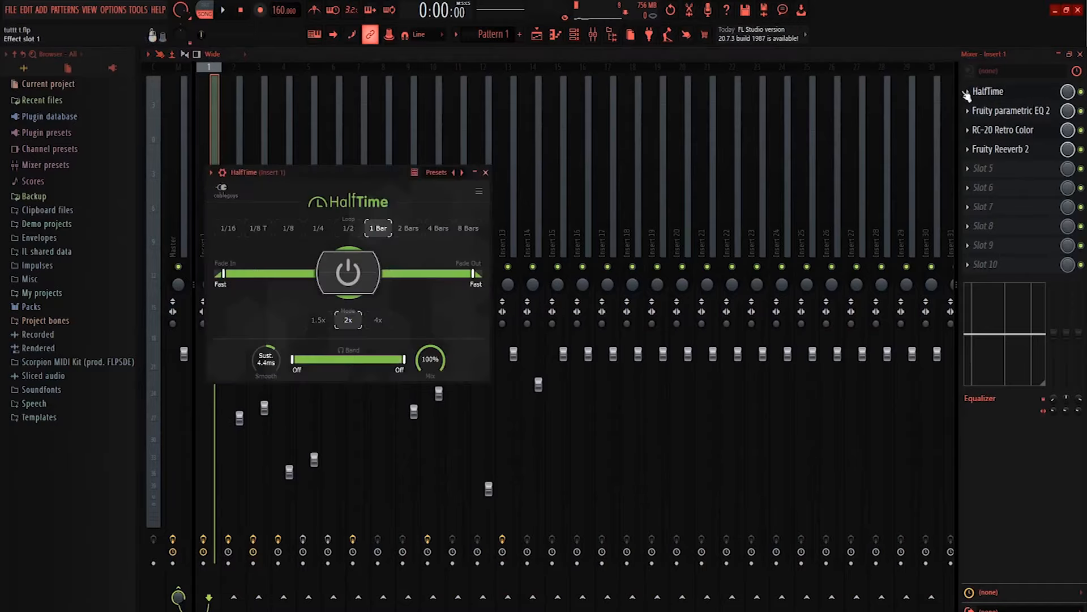
{"action": "left_click", "coordinate": [542, 36]}
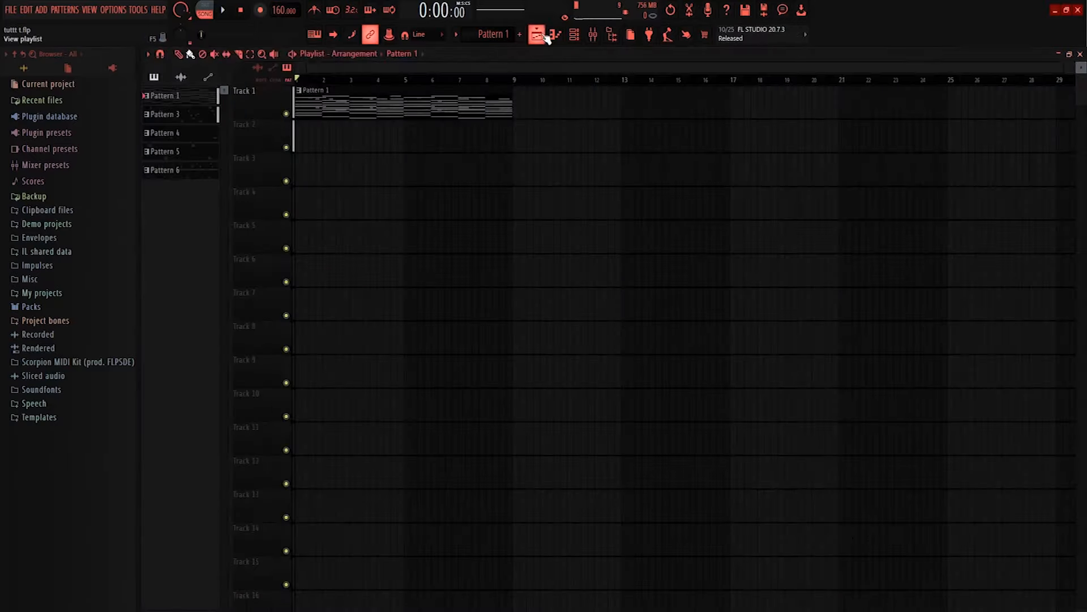
{"action": "key", "text": "space"}
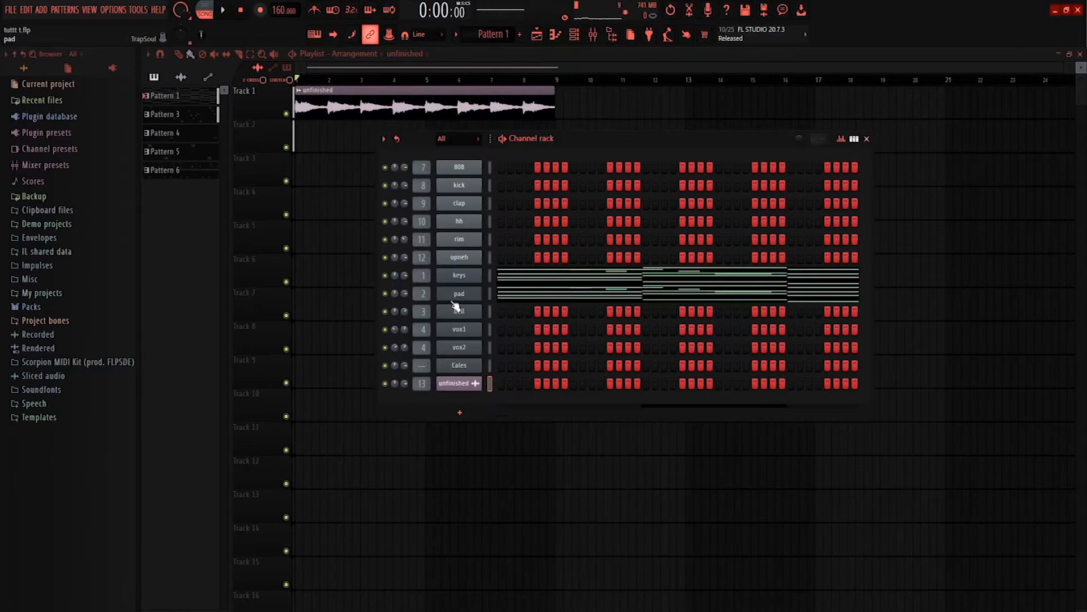
Step: Inspect the bell channel's TrapSoul preset and its instrument list, keeping the BEL - Sex Charm preset
{"action": "left_click", "coordinate": [458, 313]}
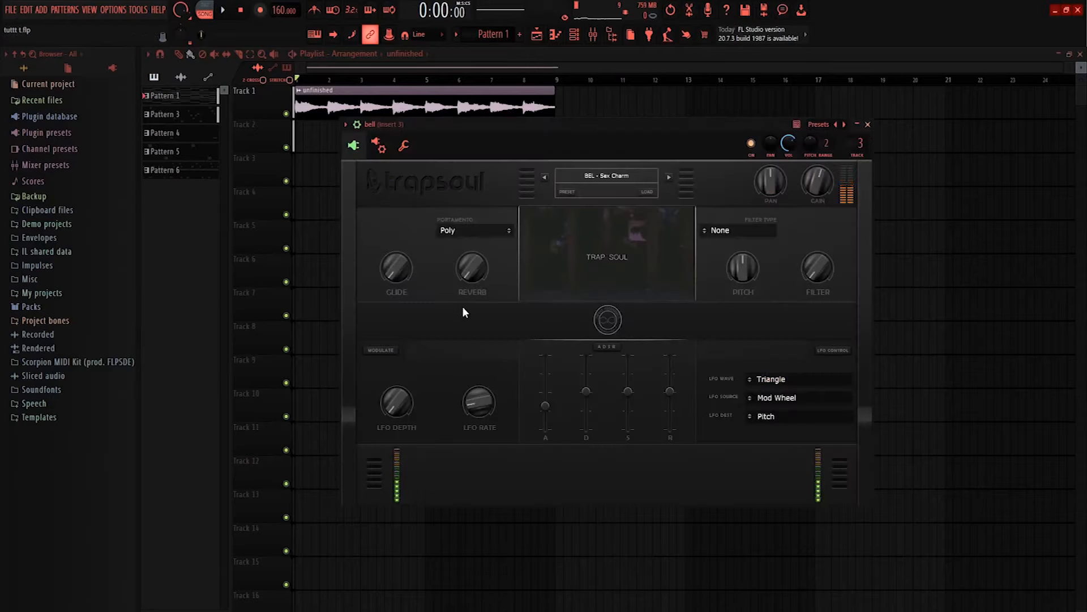
{"action": "left_click", "coordinate": [599, 177]}
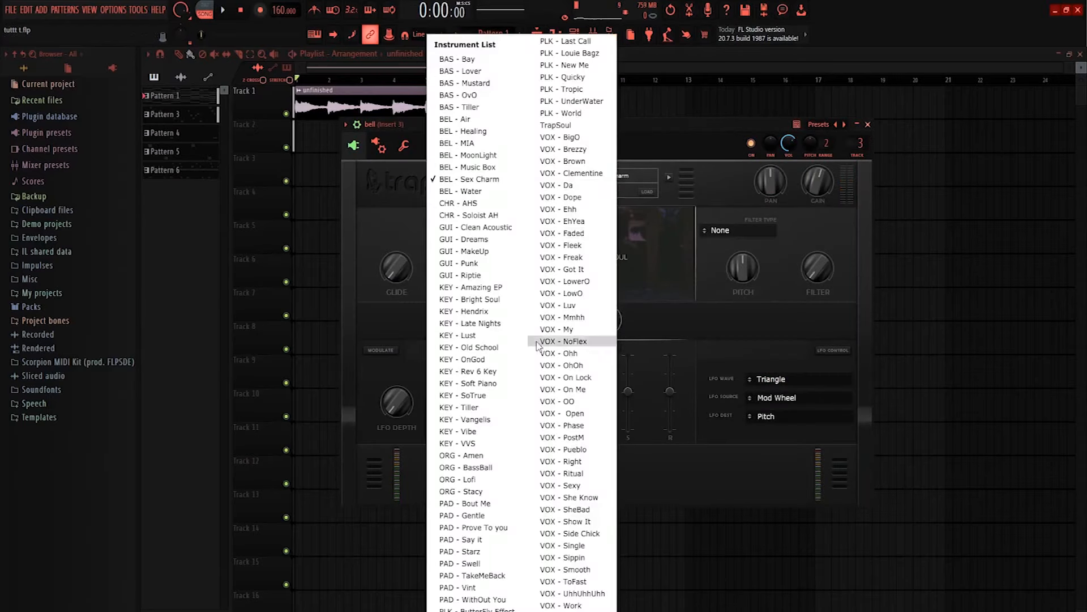
{"action": "key", "text": "Escape"}
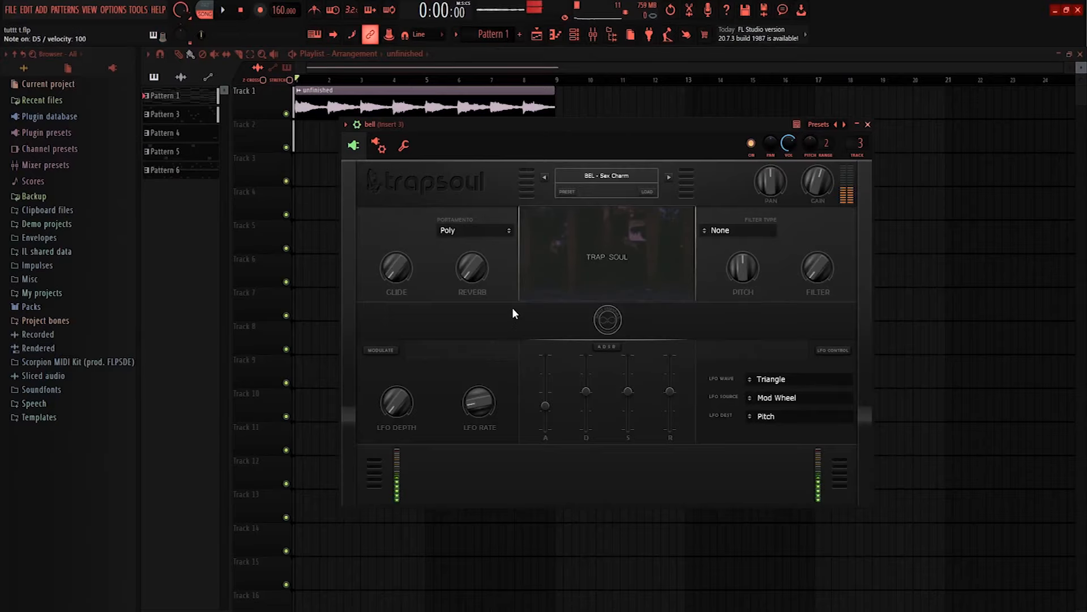
{"action": "key", "text": "Escape"}
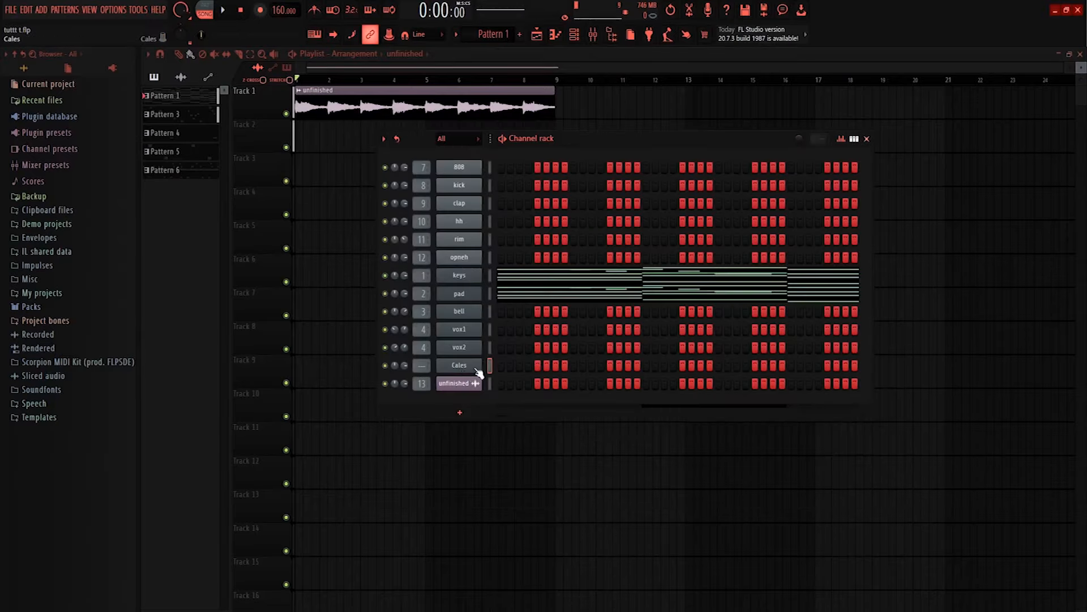
Step: Open the Cales channel and examine its scale keyboard with the scale and tonic settings
{"action": "left_click", "coordinate": [457, 367]}
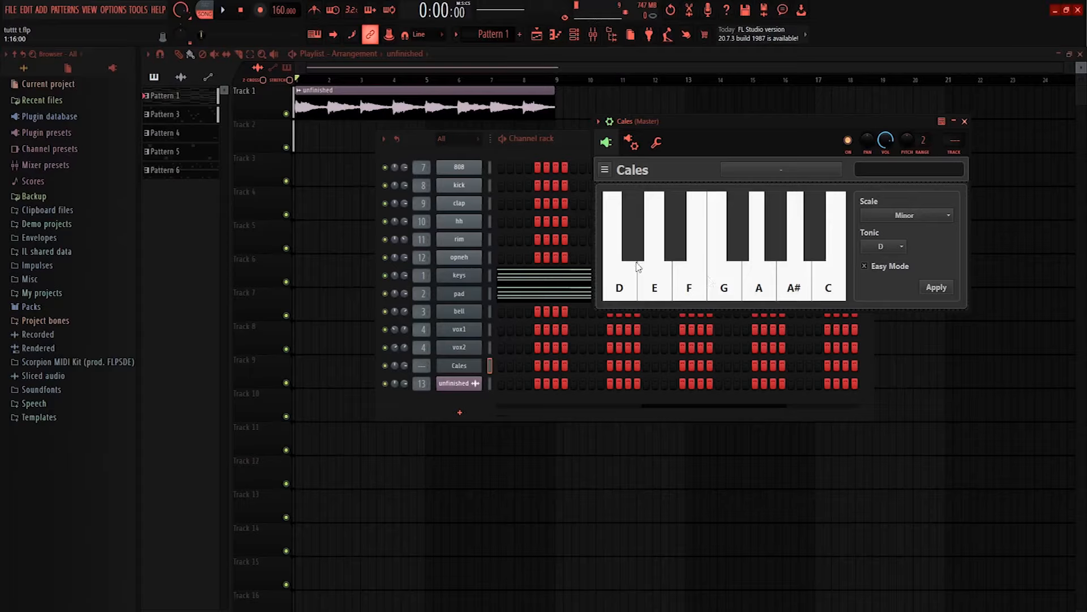
{"action": "left_click", "coordinate": [637, 287]}
{"action": "left_click", "coordinate": [645, 287]}
Step: Place Pattern 3 at the start of playlist Track 2, play it and show its Cales notes in the piano roll
{"action": "left_click", "coordinate": [210, 115]}
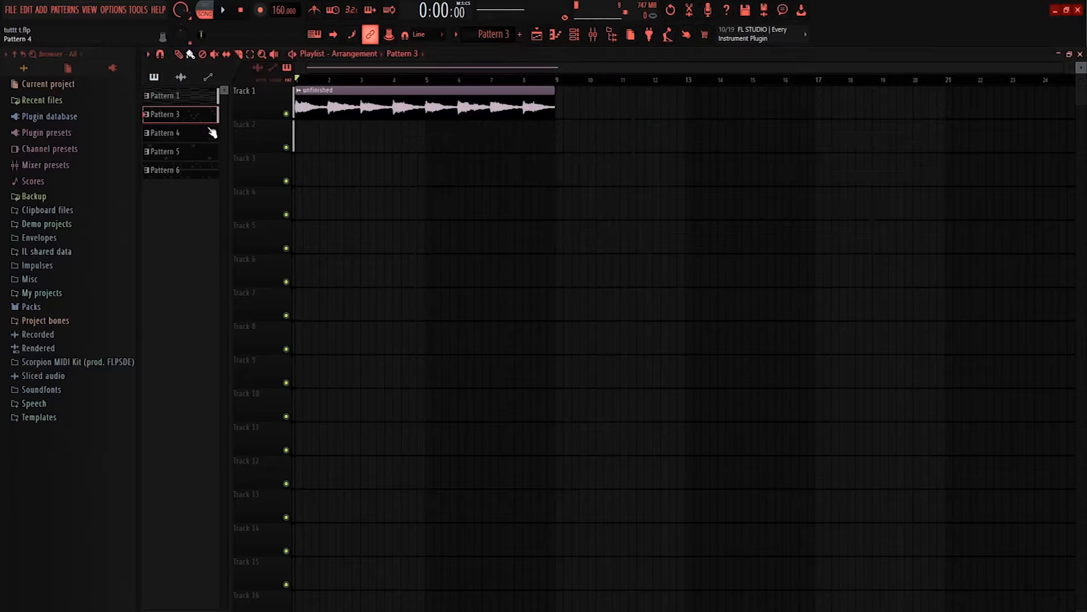
{"action": "left_click_drag", "start_coordinate": [194, 119], "coordinate": [317, 138]}
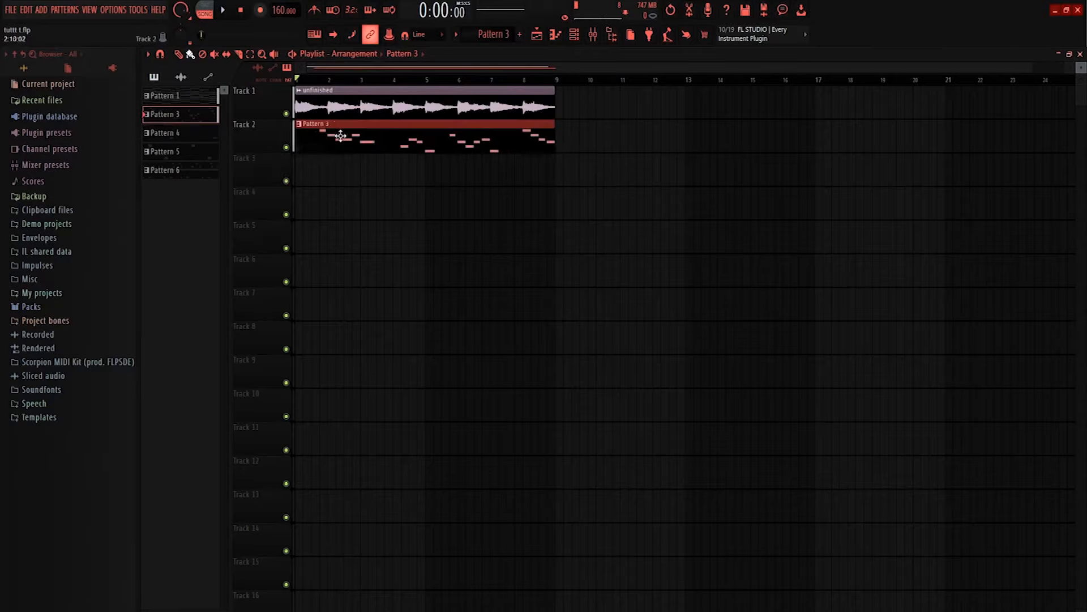
{"action": "key", "text": "space"}
{"action": "double_click", "coordinate": [423, 145]}
{"action": "scroll", "coordinate": [323, 306], "scroll_direction": "down", "scroll_amount": 6}
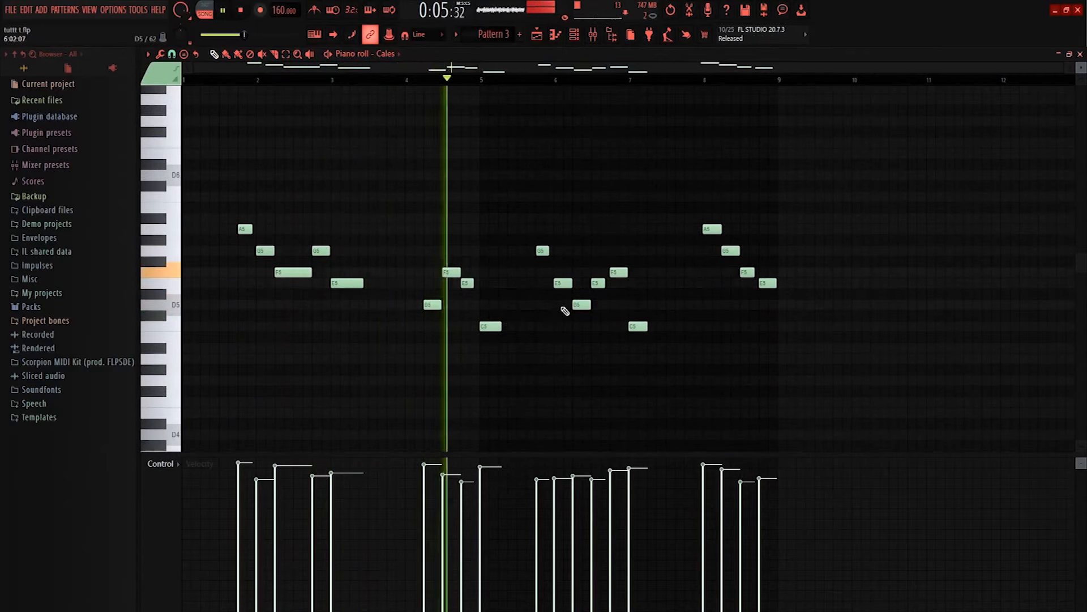
Step: Raise mixer track Insert 3's volume to 78% during playback, then stop playback and undo the fader change
{"action": "key", "text": "F9"}
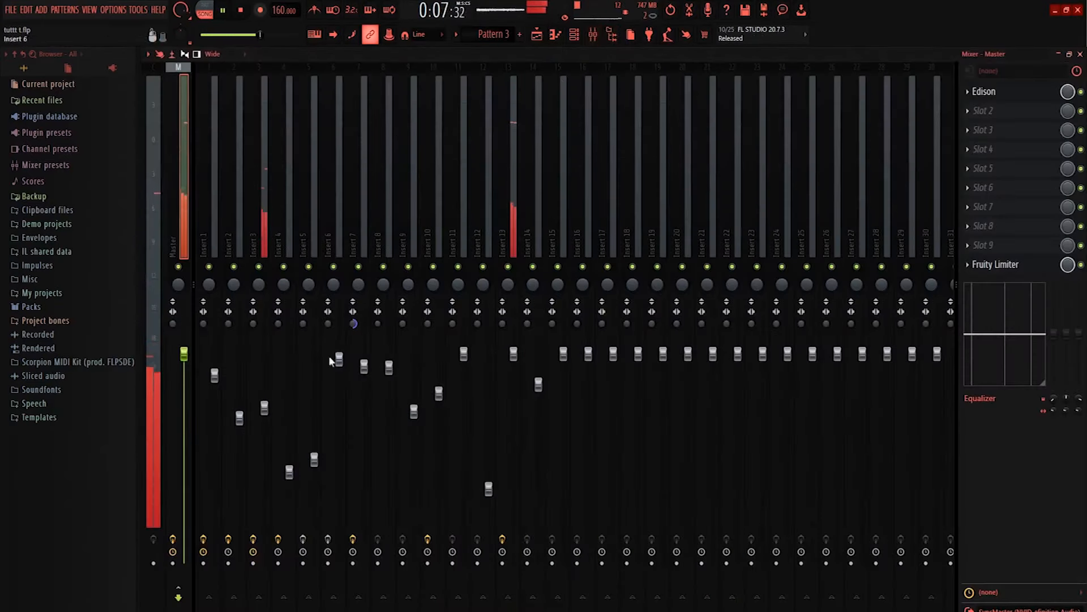
{"action": "left_click_drag", "start_coordinate": [265, 408], "coordinate": [267, 400]}
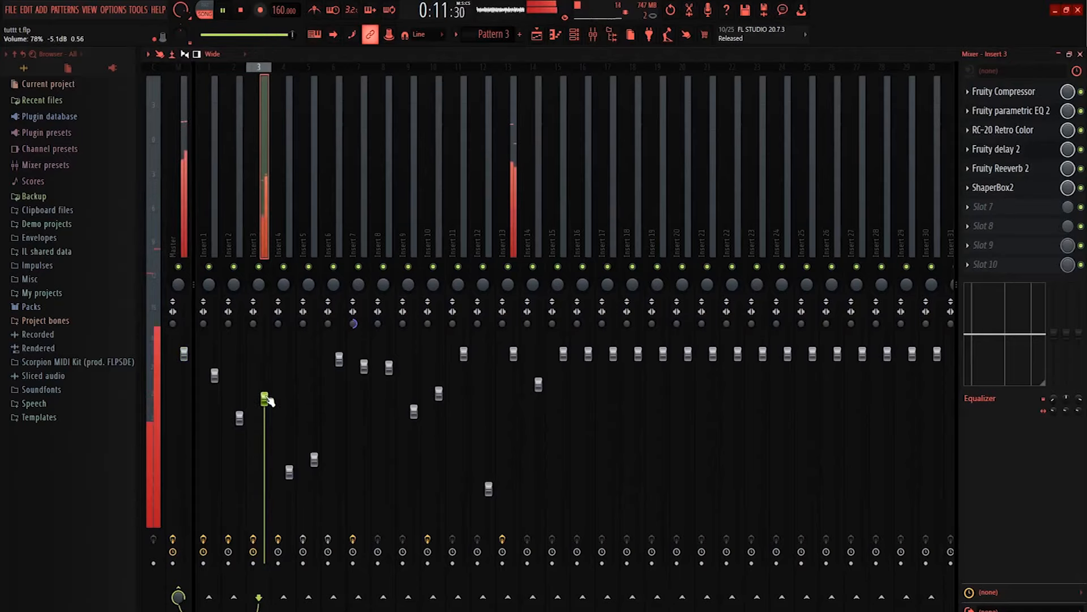
{"action": "key", "text": "space"}
{"action": "key", "text": "ctrl+z"}
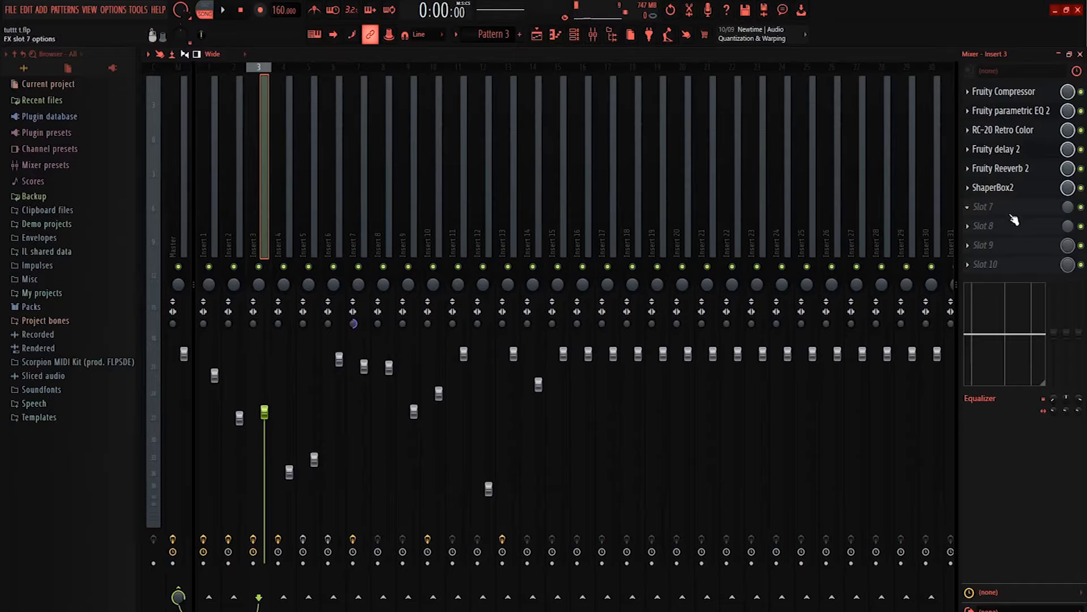
Step: Examine the Fruity parametric EQ 2, RC-20 Retro Color and ShaperBox2 effects on mixer track Insert 3
{"action": "left_click", "coordinate": [1001, 115]}
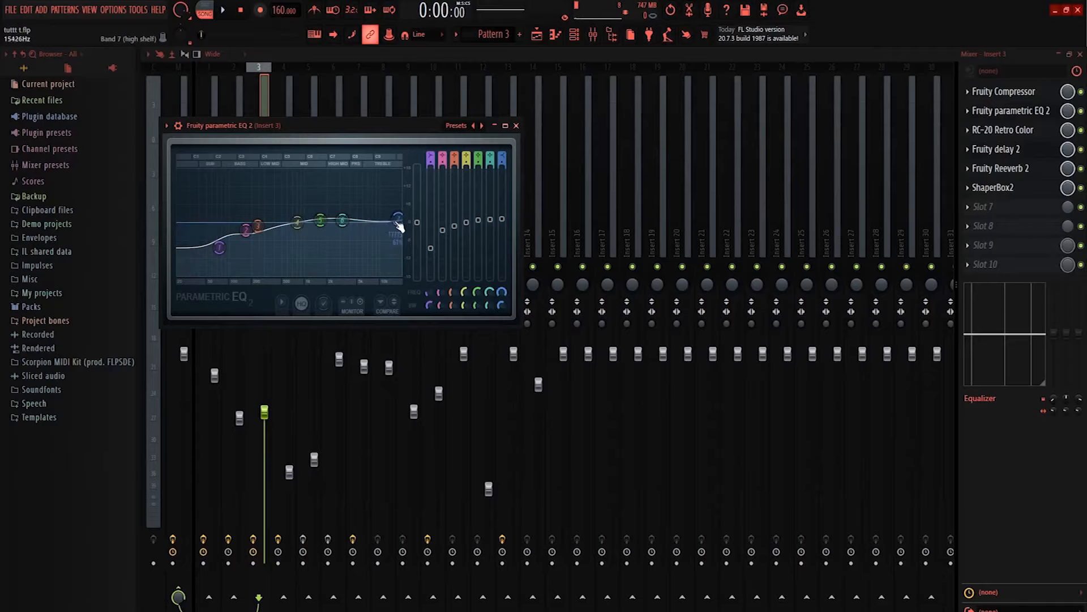
{"action": "left_click", "coordinate": [1016, 131]}
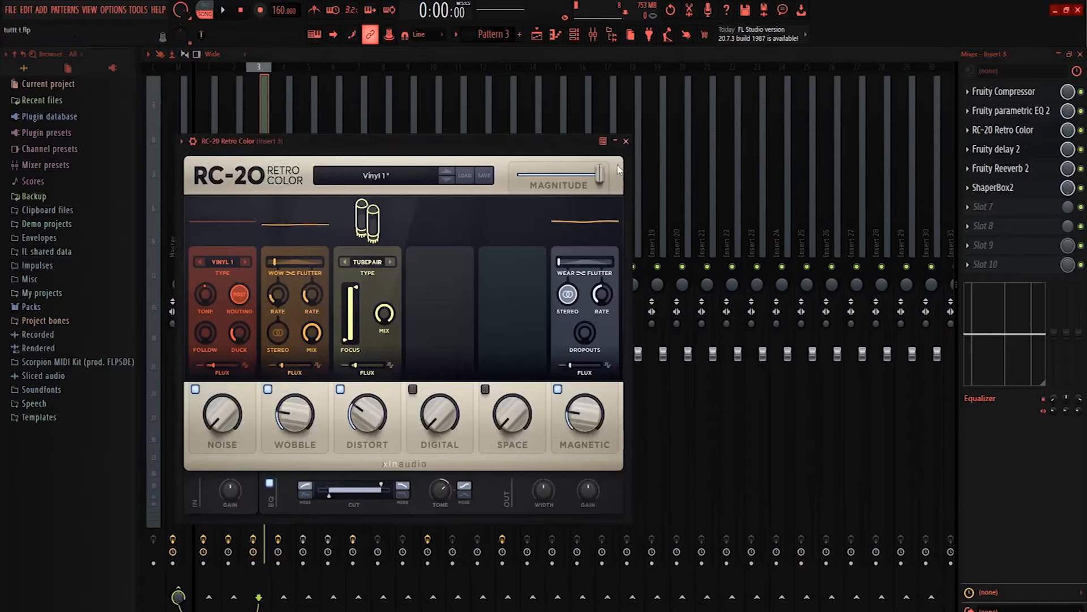
{"action": "left_click", "coordinate": [627, 142]}
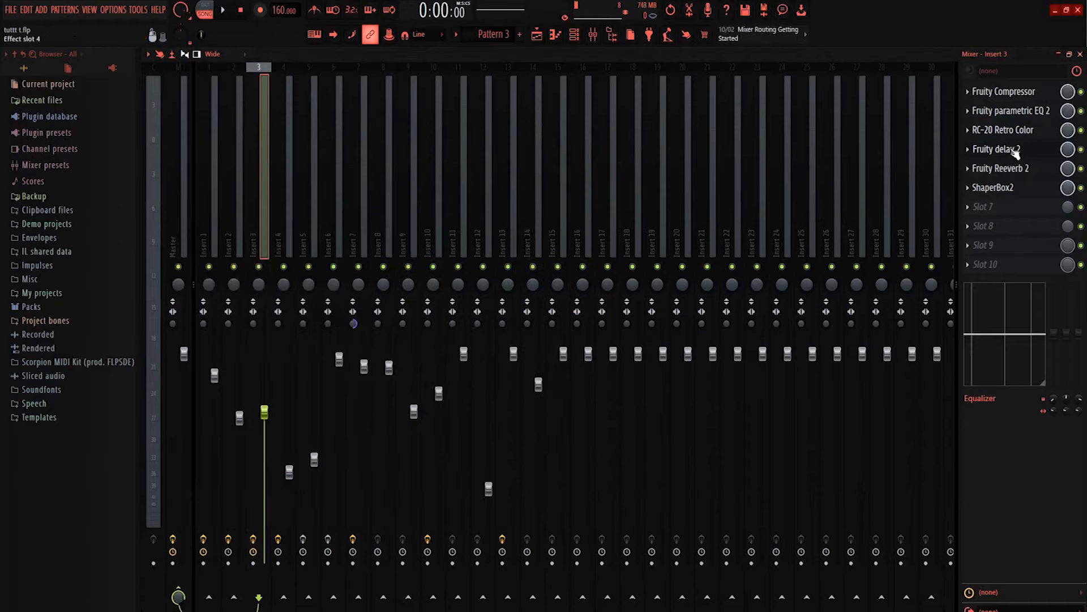
{"action": "left_click", "coordinate": [1011, 192]}
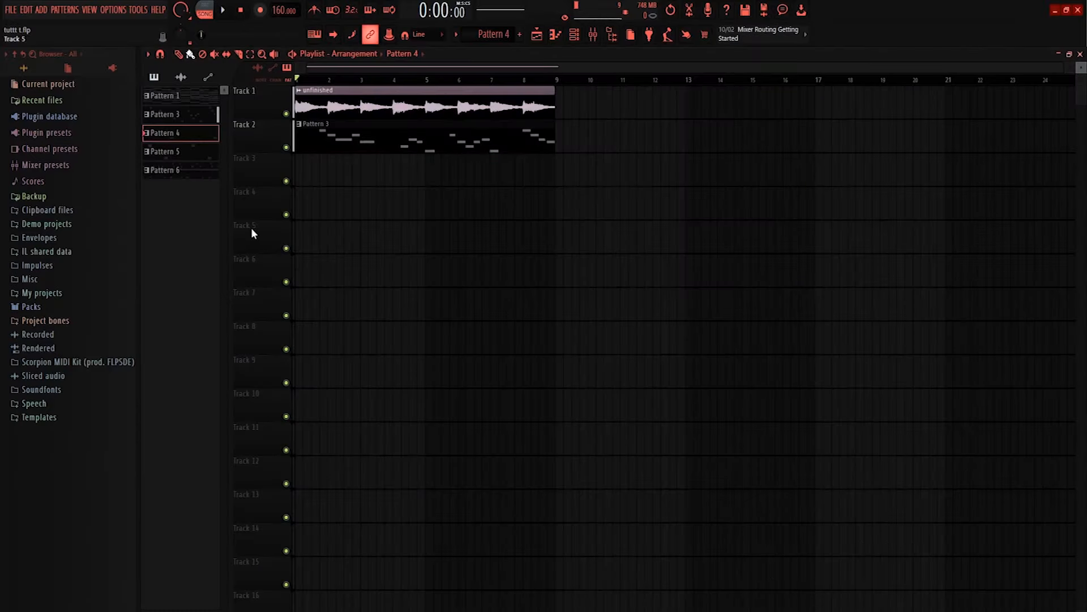
Step: Place Pattern 4 on Track 3 and Pattern 5 on Track 4 in the playlist, and play them with Track 2 muted
{"action": "left_click_drag", "start_coordinate": [174, 136], "coordinate": [303, 170]}
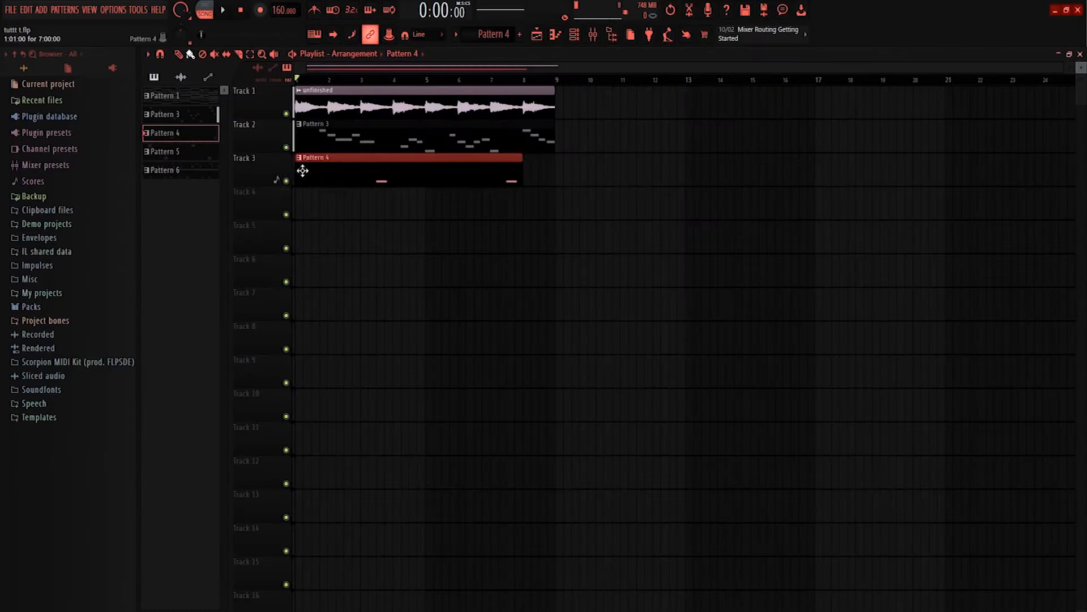
{"action": "left_click", "coordinate": [574, 34]}
{"action": "key", "text": "space"}
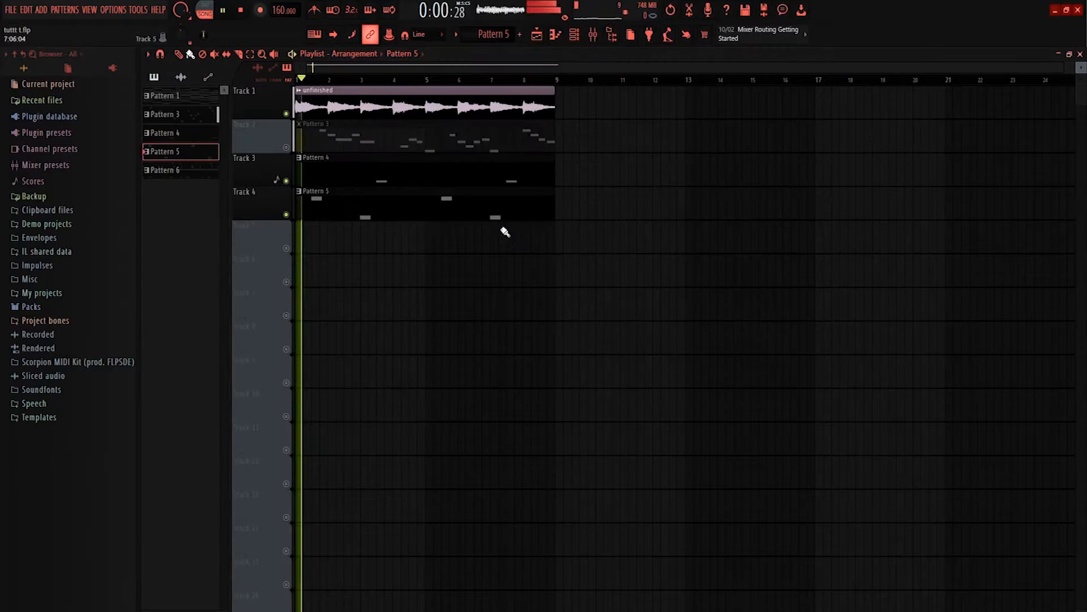
Step: Raise the volume fader of mixer track Insert 4 during playback to bring out the vox, and return to the playlist
{"action": "left_click", "coordinate": [593, 34]}
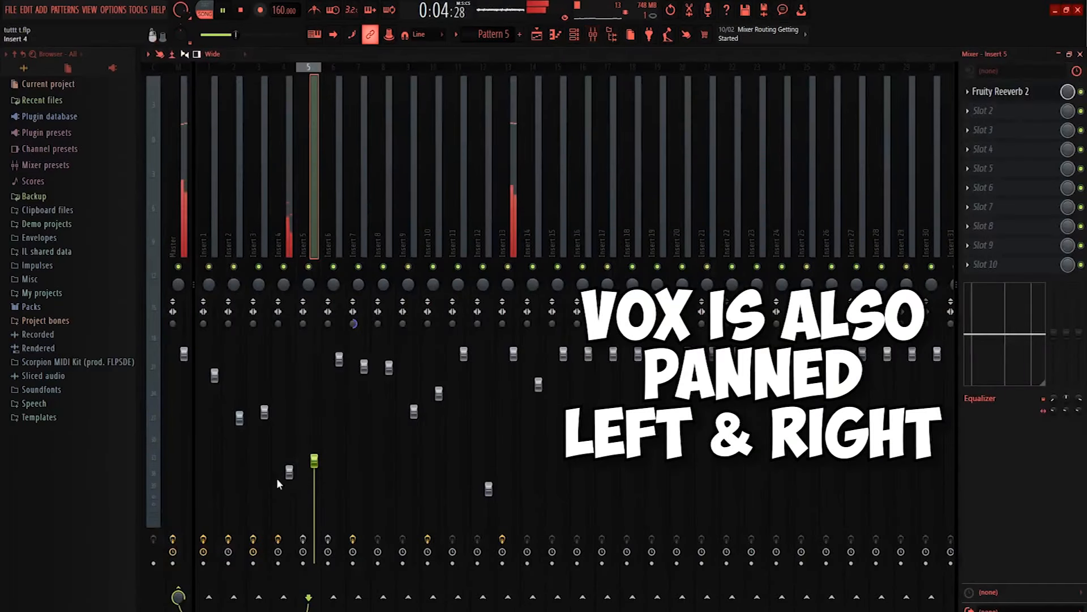
{"action": "left_click_drag", "start_coordinate": [289, 472], "coordinate": [288, 442]}
{"action": "left_click", "coordinate": [536, 36]}
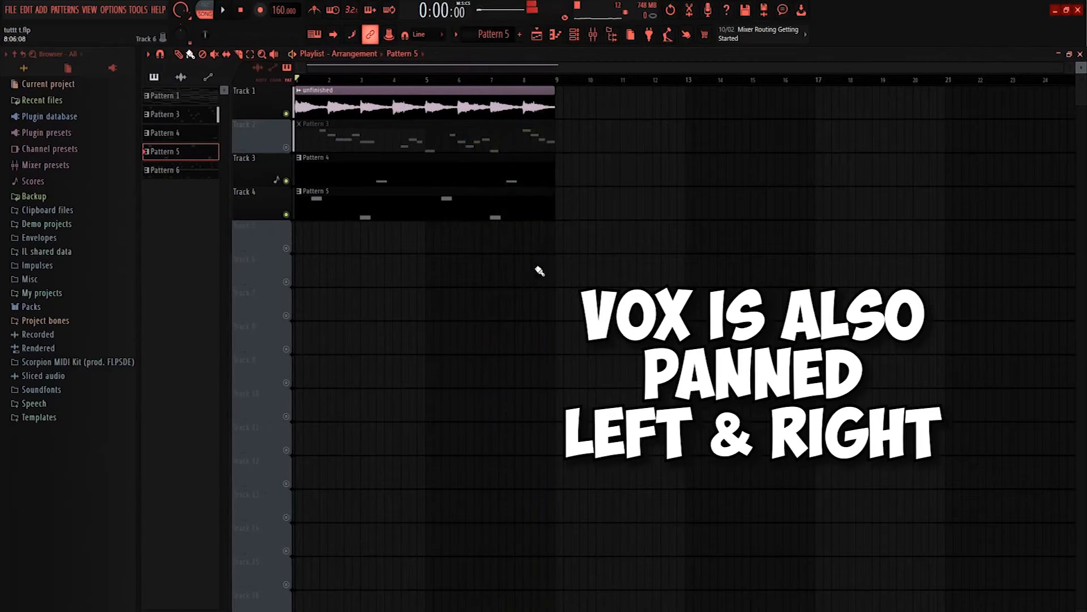
Step: Inspect the TrapSoul presets used on the vox1 and vox2 channels
{"action": "key", "text": "F6"}
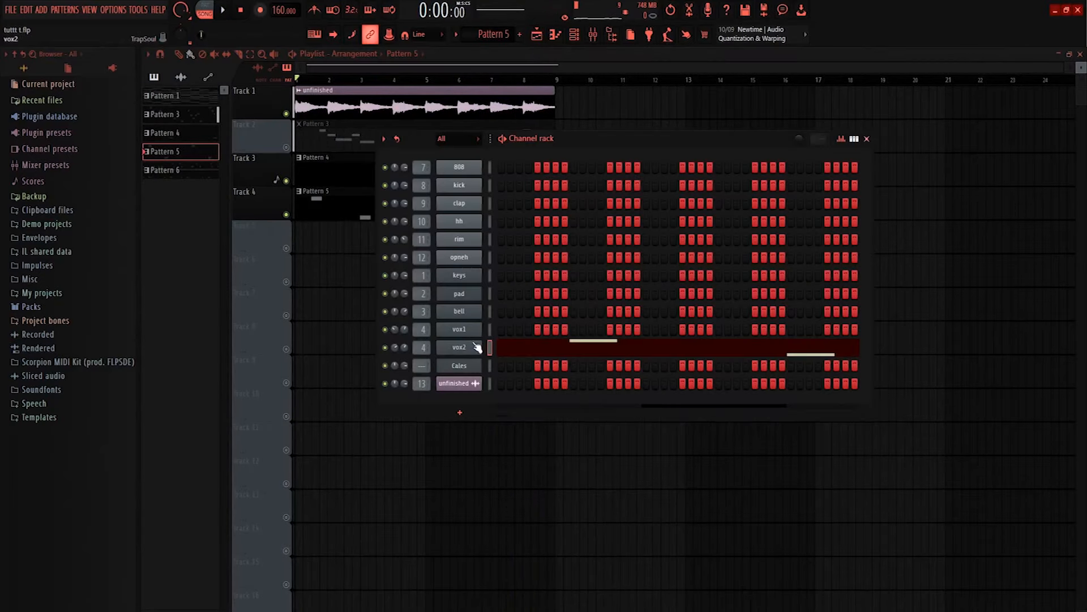
{"action": "left_click", "coordinate": [472, 333]}
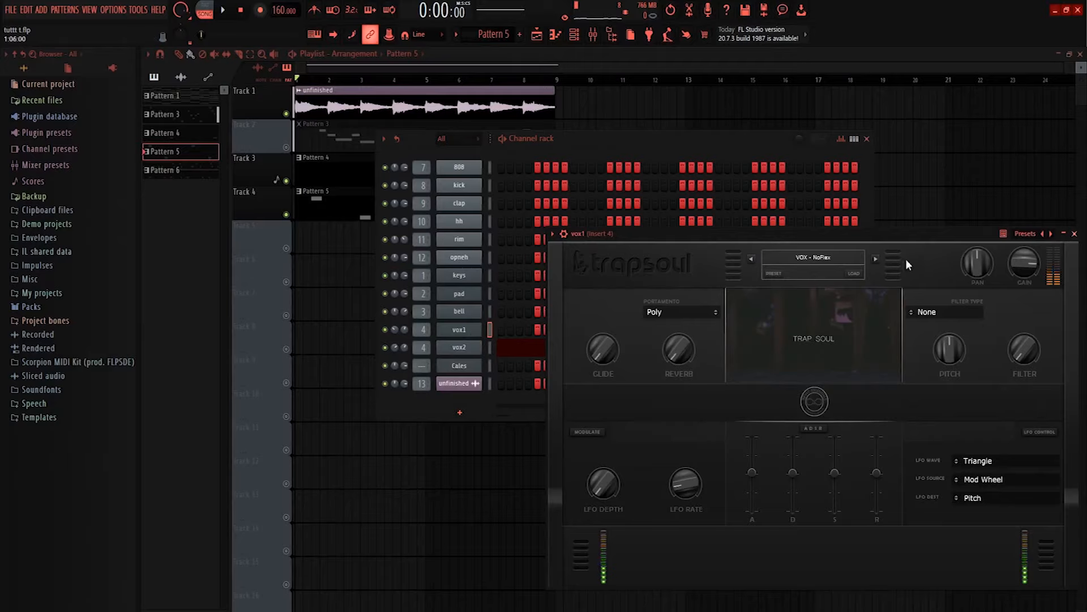
{"action": "left_click", "coordinate": [467, 349]}
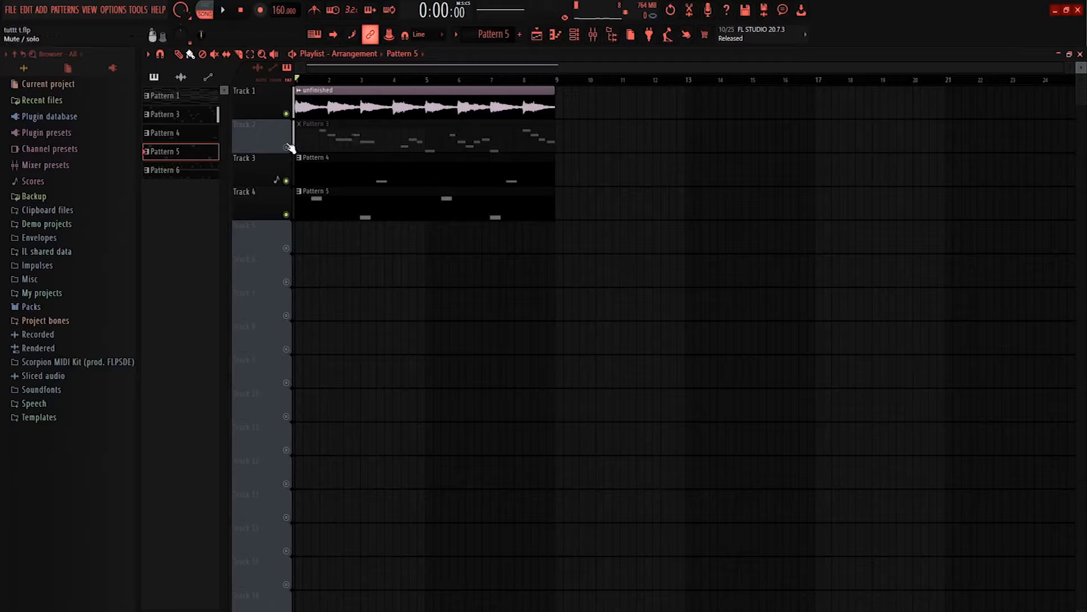
Step: Unmute playlist Track 2 and play the full melody with the bell and vox patterns
{"action": "left_click", "coordinate": [286, 148]}
{"action": "key", "text": "space"}
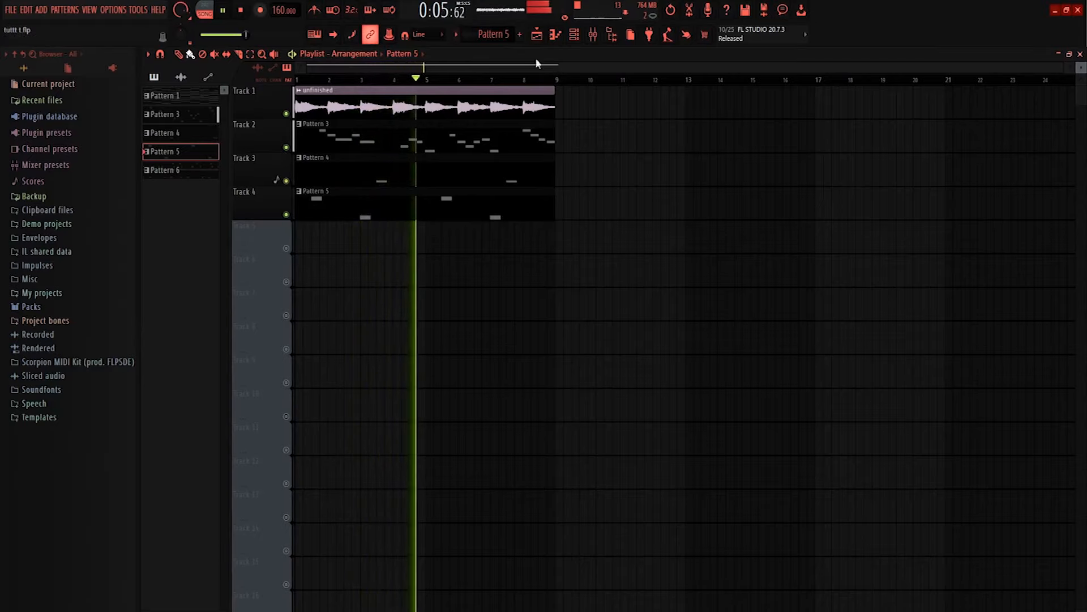
Step: Lower the volume fader of mixer track Insert 4 slightly during playback, stop the song and return to the playlist
{"action": "left_click", "coordinate": [593, 35]}
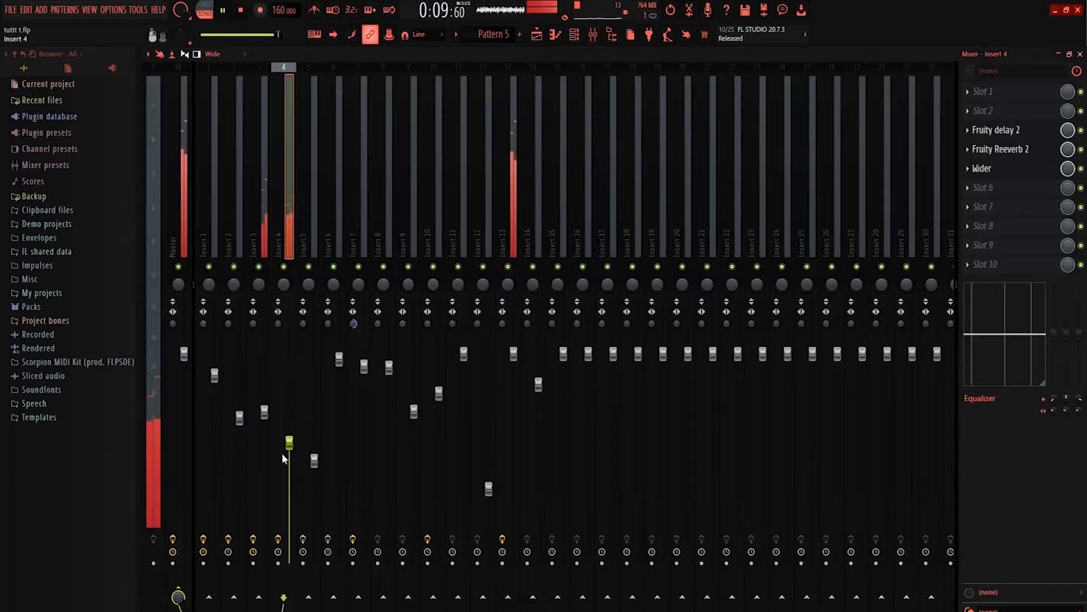
{"action": "left_click_drag", "start_coordinate": [289, 442], "coordinate": [289, 454]}
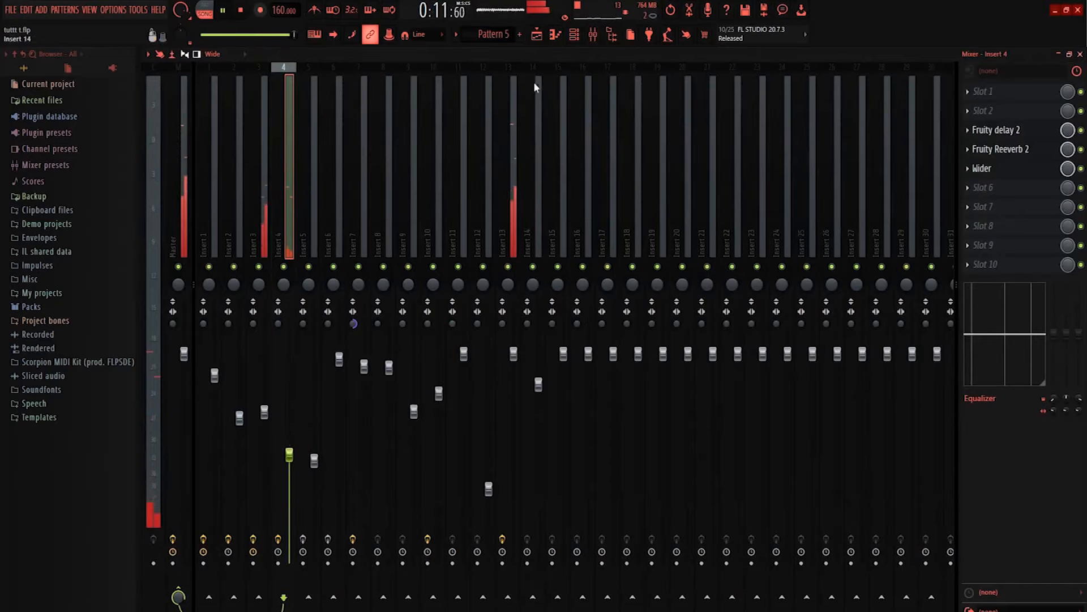
{"action": "key", "text": "space"}
{"action": "left_click", "coordinate": [543, 37]}
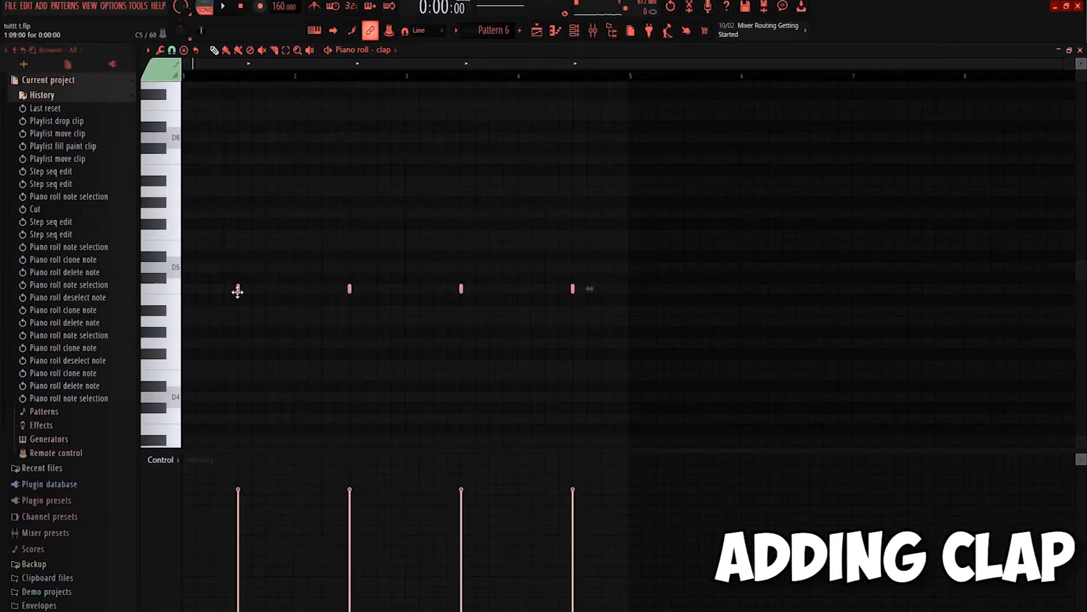
Step: Duplicate the four clap notes in Pattern 6 and align the copies mid-bar across bars 5 to 8
{"action": "key", "text": "space"}
{"action": "key", "text": "ctrl+b"}
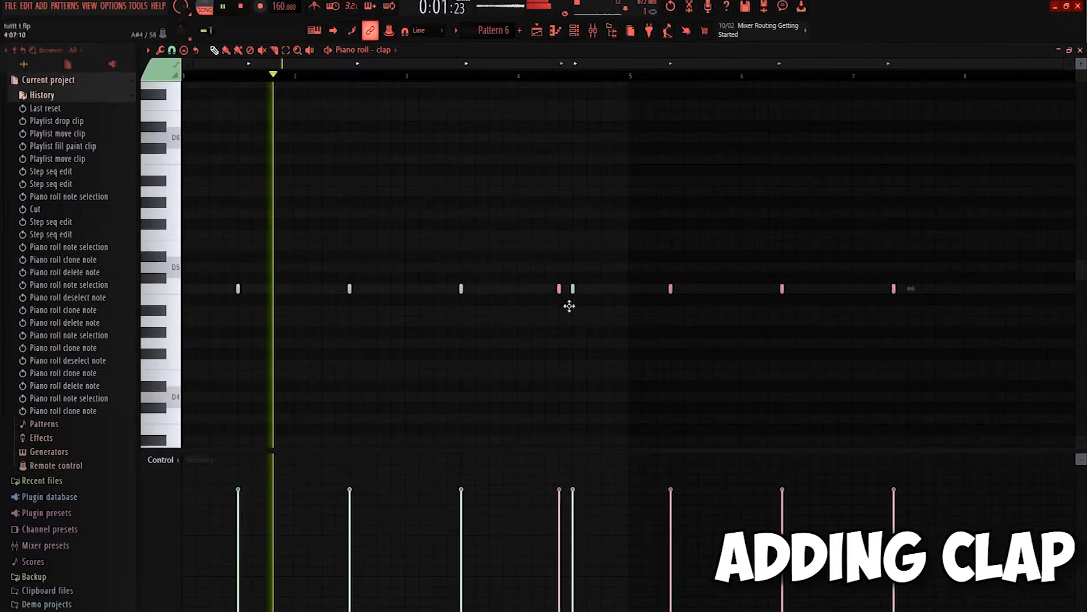
{"action": "left_click_drag", "start_coordinate": [665, 308], "coordinate": [682, 311]}
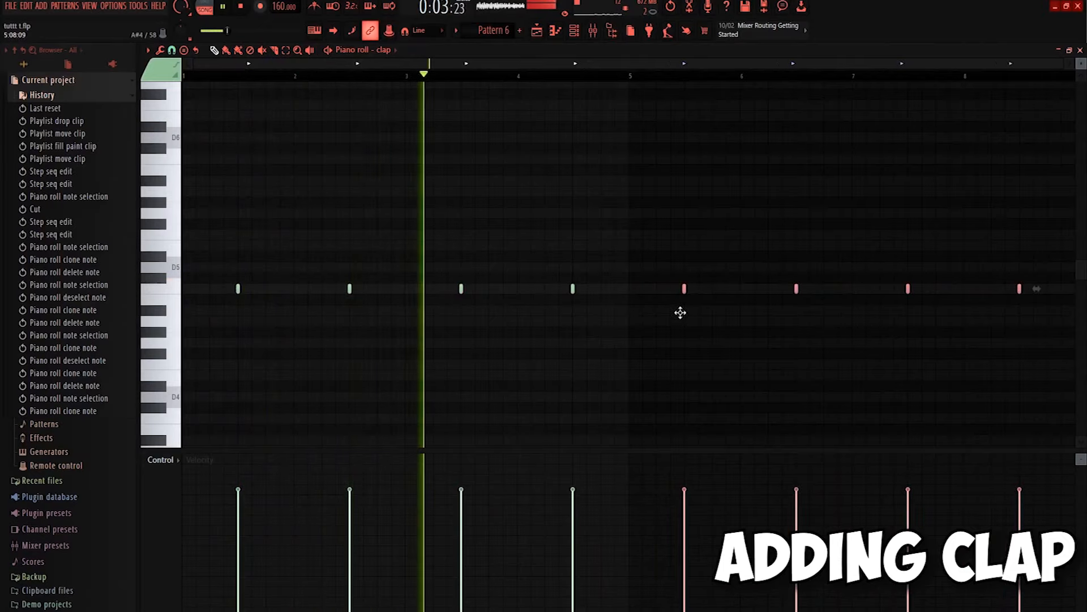
{"action": "scroll", "coordinate": [691, 309], "scroll_direction": "down", "scroll_amount": 2}
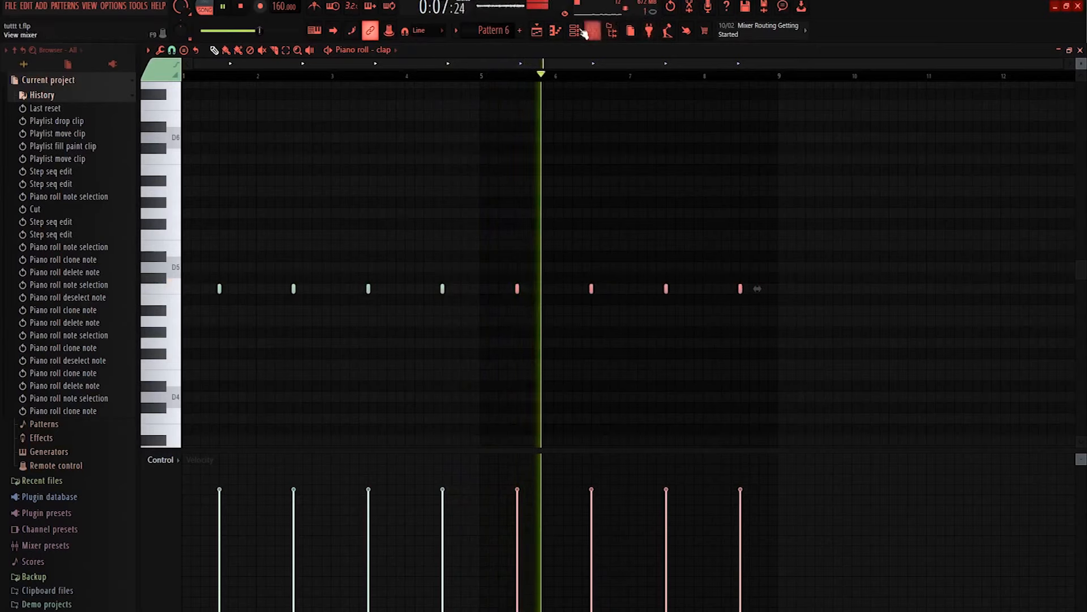
Step: Fill the hh channel every 2 steps in Pattern 6 and extend its piano roll notes so they join end to end
{"action": "left_click", "coordinate": [556, 31]}
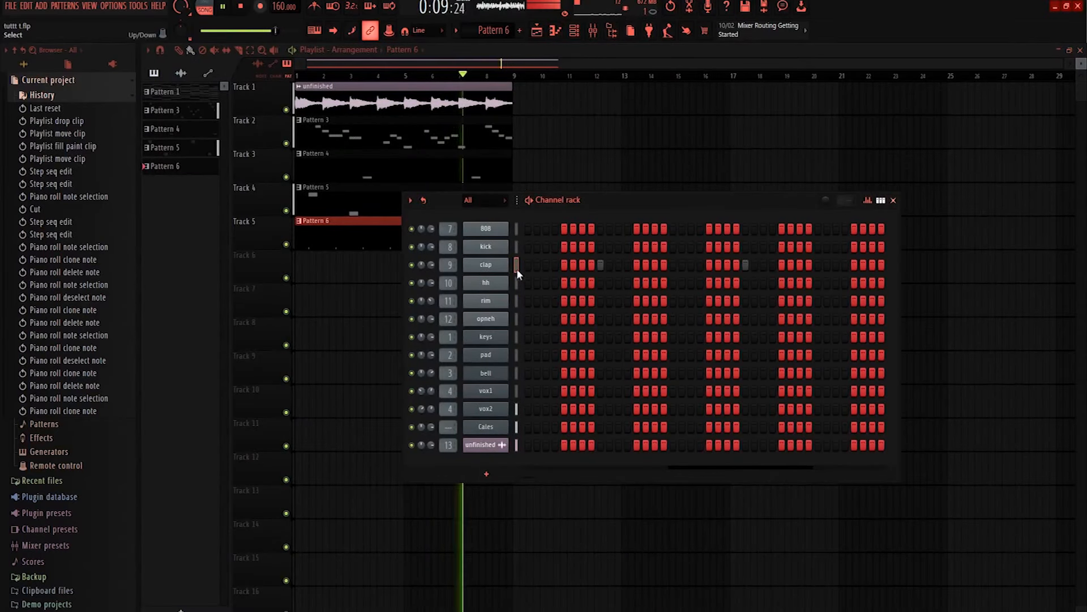
{"action": "right_click", "coordinate": [488, 282]}
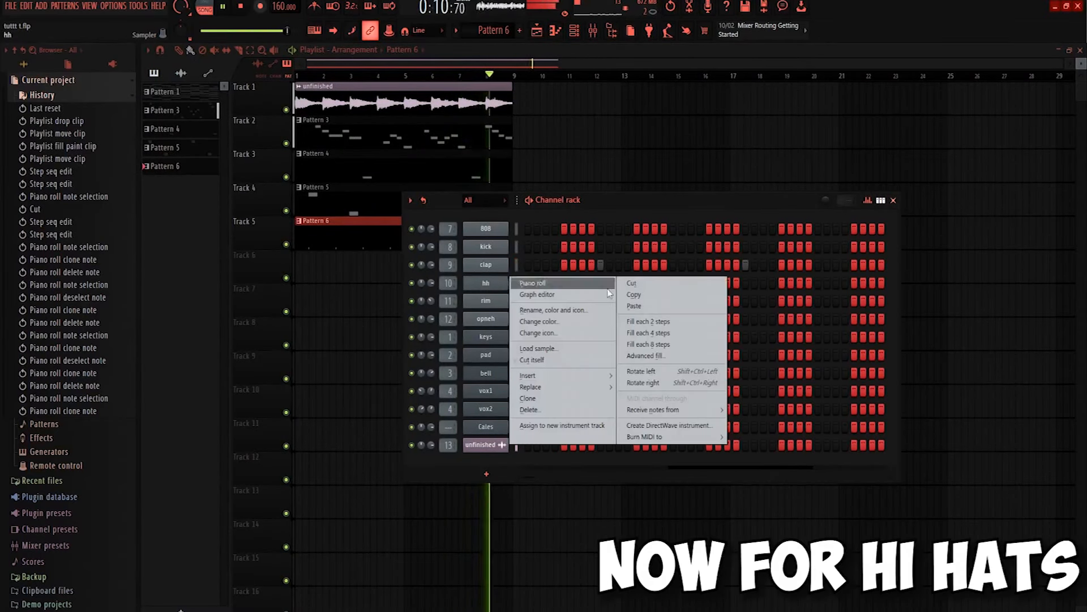
{"action": "left_click", "coordinate": [649, 321]}
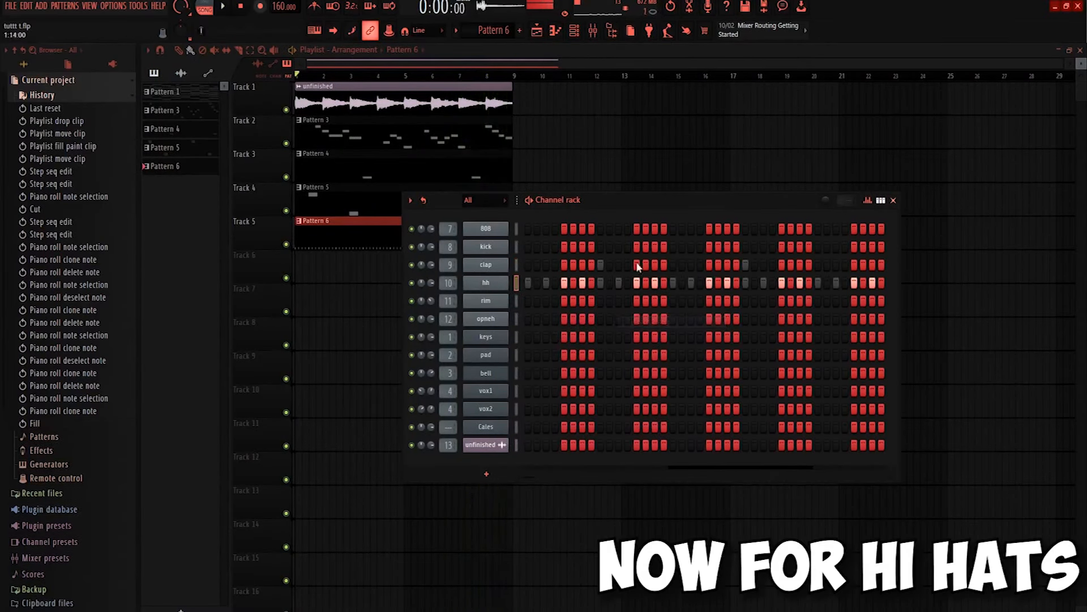
{"action": "left_click", "coordinate": [555, 30]}
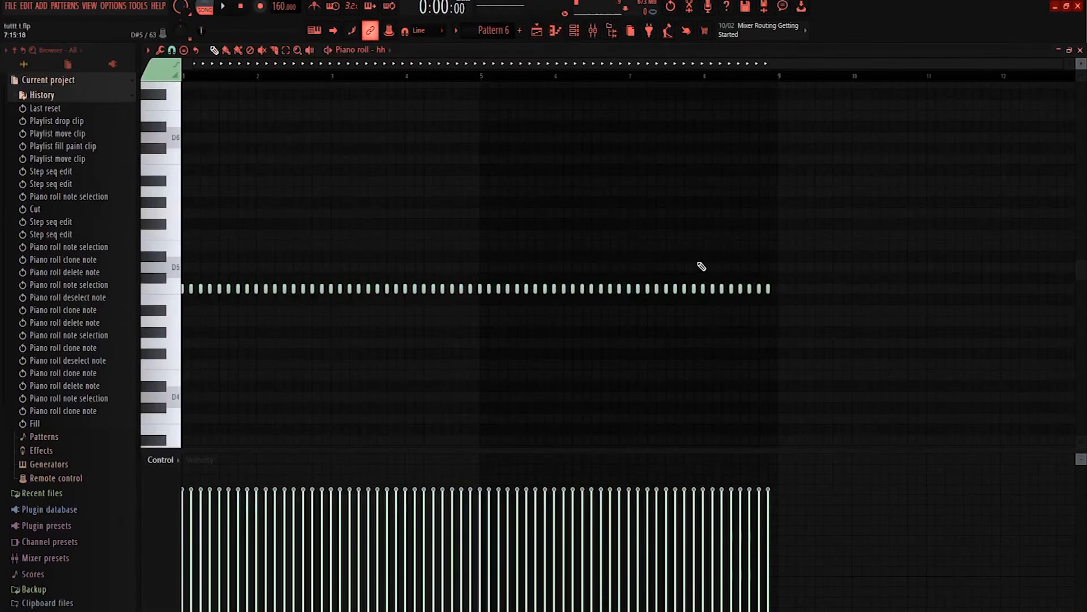
{"action": "key", "text": "ctrl+l"}
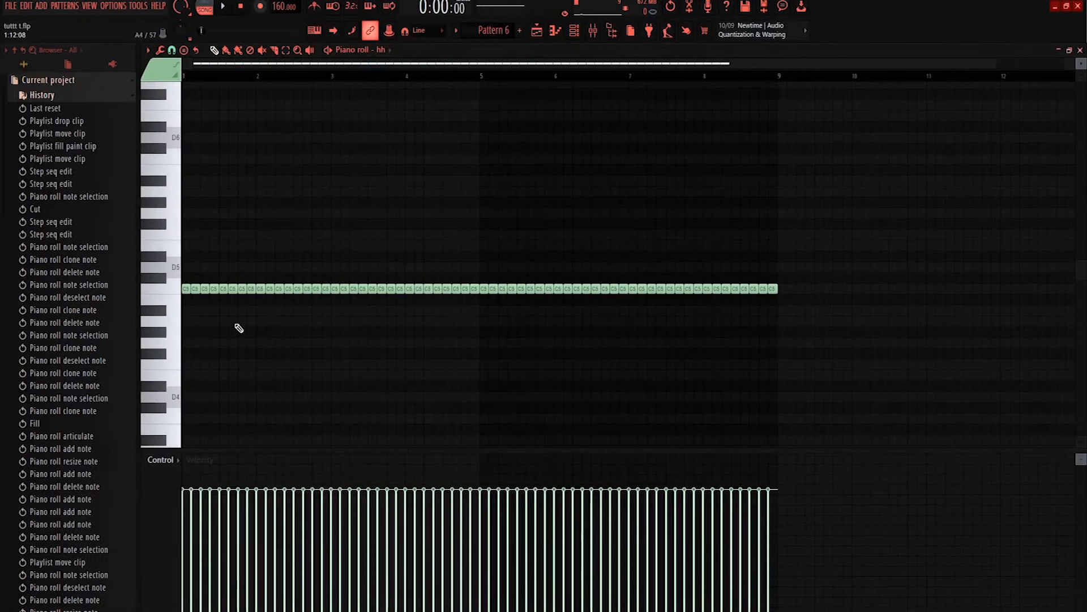
Step: Add G4 hi-hat notes at the start of bar 1 and two adjacent ones near its end
{"action": "key", "text": "space"}
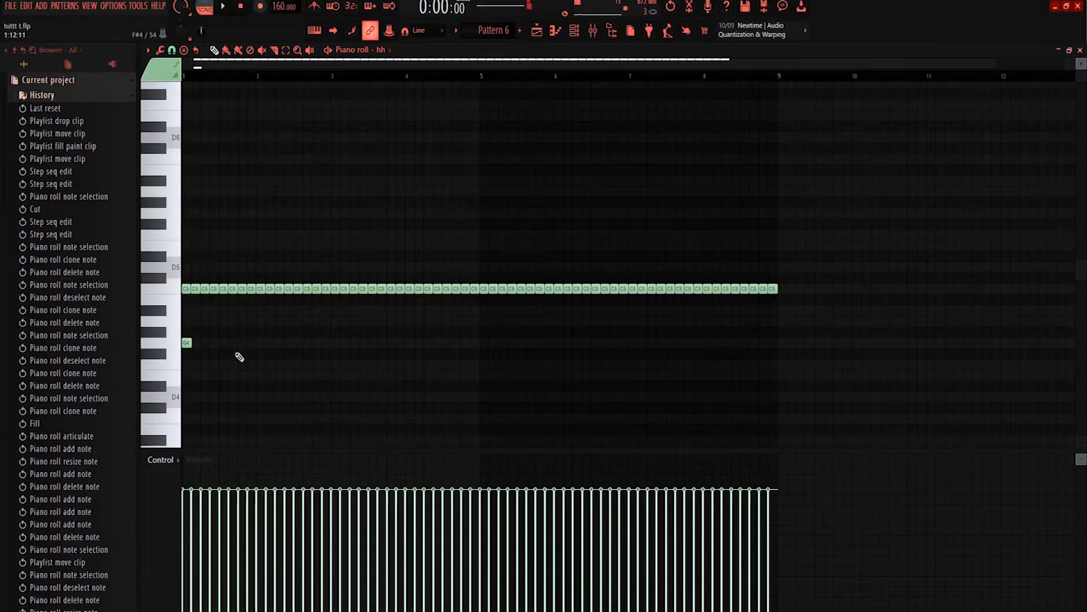
{"action": "left_click", "coordinate": [233, 342]}
{"action": "left_click", "coordinate": [243, 342]}
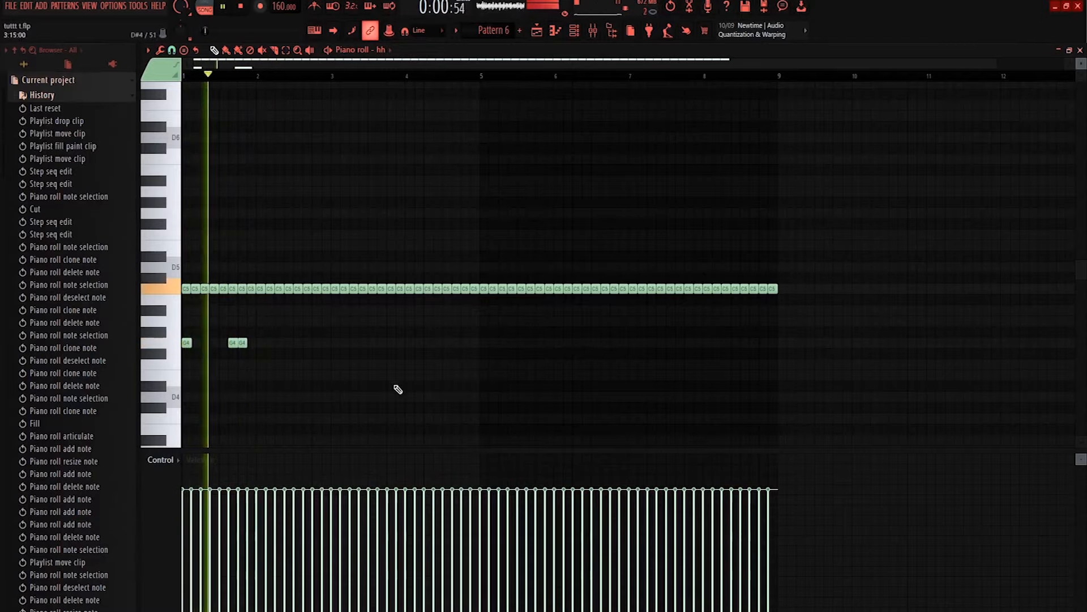
Step: Chop the last G4 hi-hat note of bar 1 into a fast roll by reducing the chopper's Time mul, and audition it
{"action": "left_click_drag", "start_coordinate": [257, 319], "coordinate": [244, 368]}
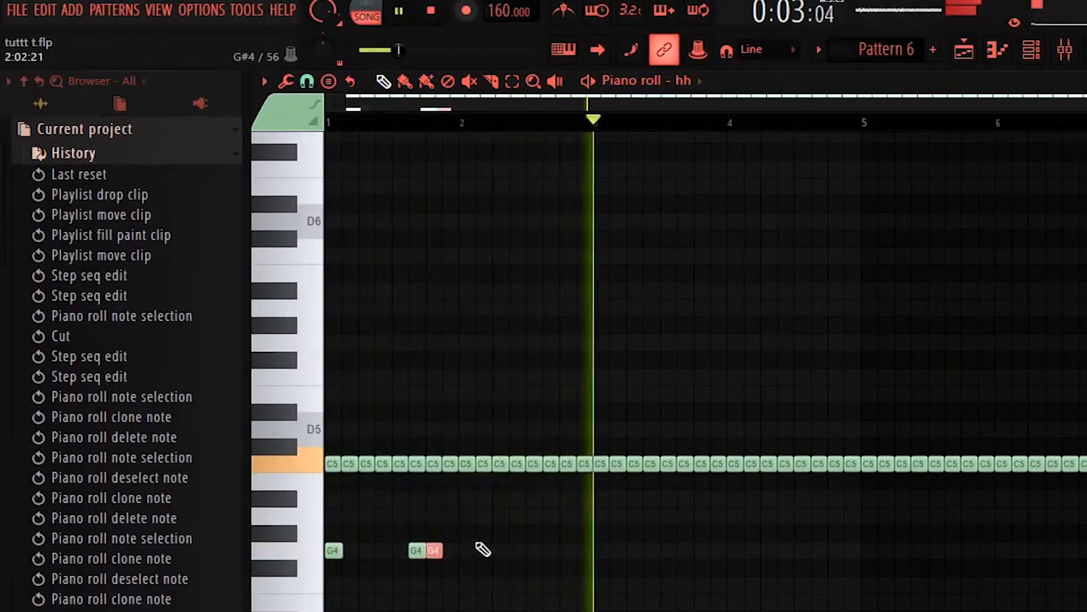
{"action": "key", "text": "alt+u"}
{"action": "left_click_drag", "start_coordinate": [91, 95], "coordinate": [90, 122]}
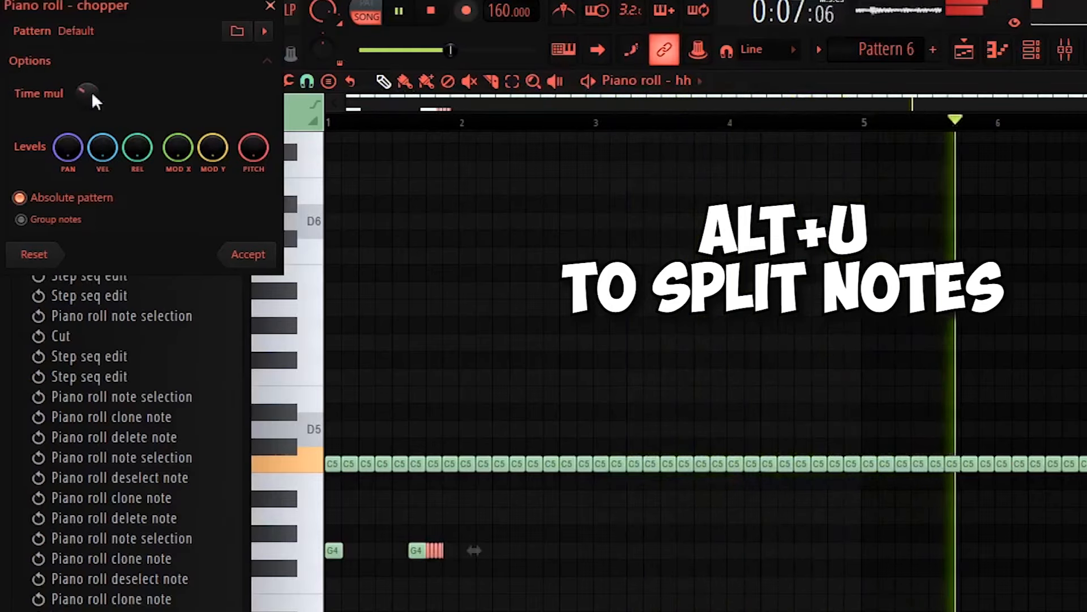
{"action": "key", "text": "space"}
{"action": "key", "text": "space"}
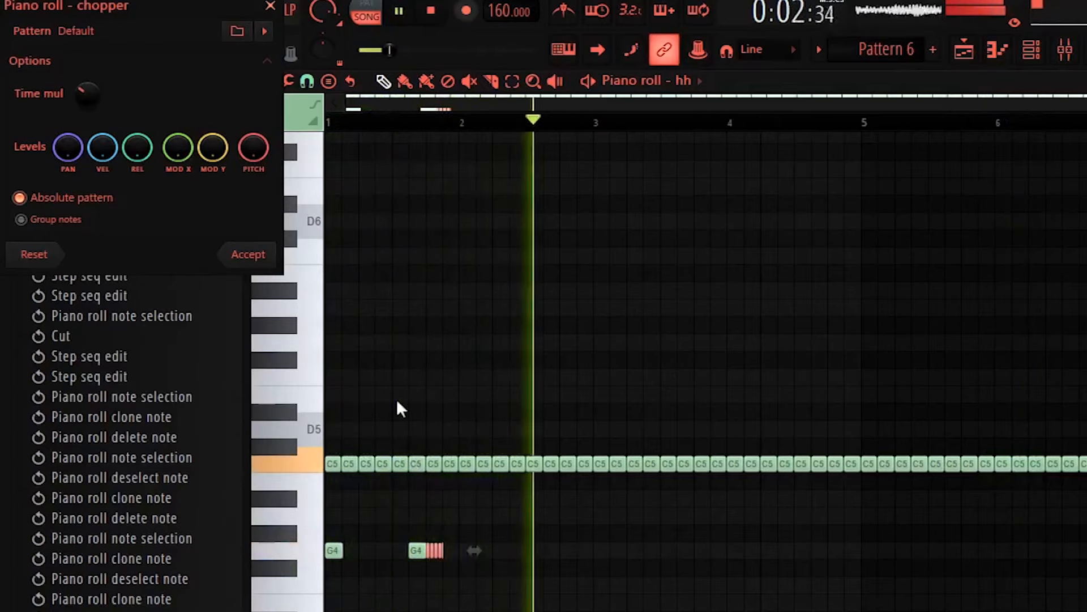
{"action": "left_click", "coordinate": [247, 253]}
{"action": "key", "text": "space"}
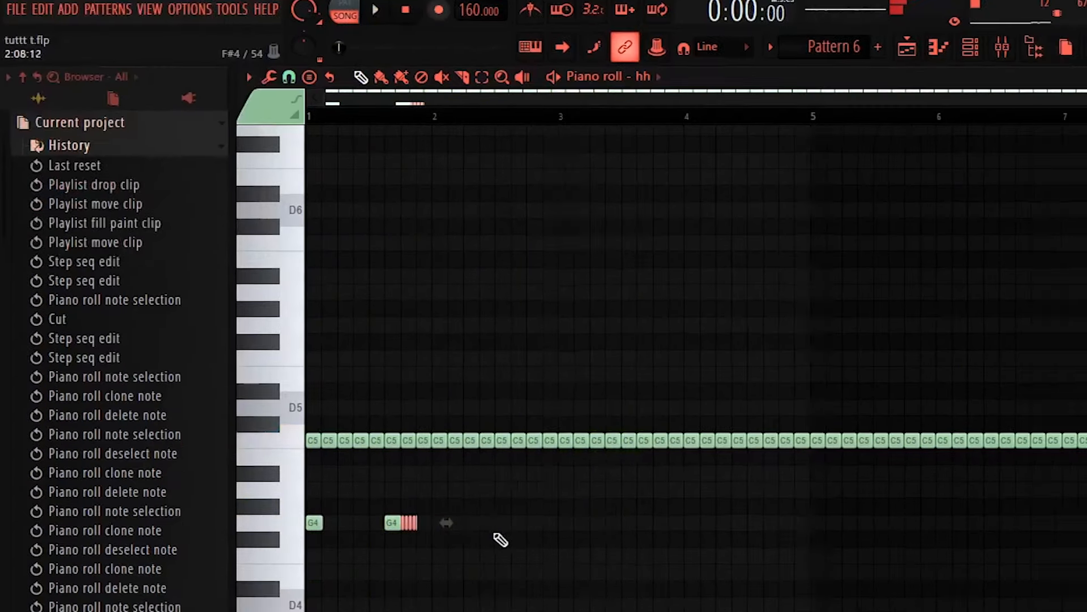
Step: Add G4 hi-hat notes in bar 3 and at the start of bar 4, and chop the last one into a roll
{"action": "key", "text": "space"}
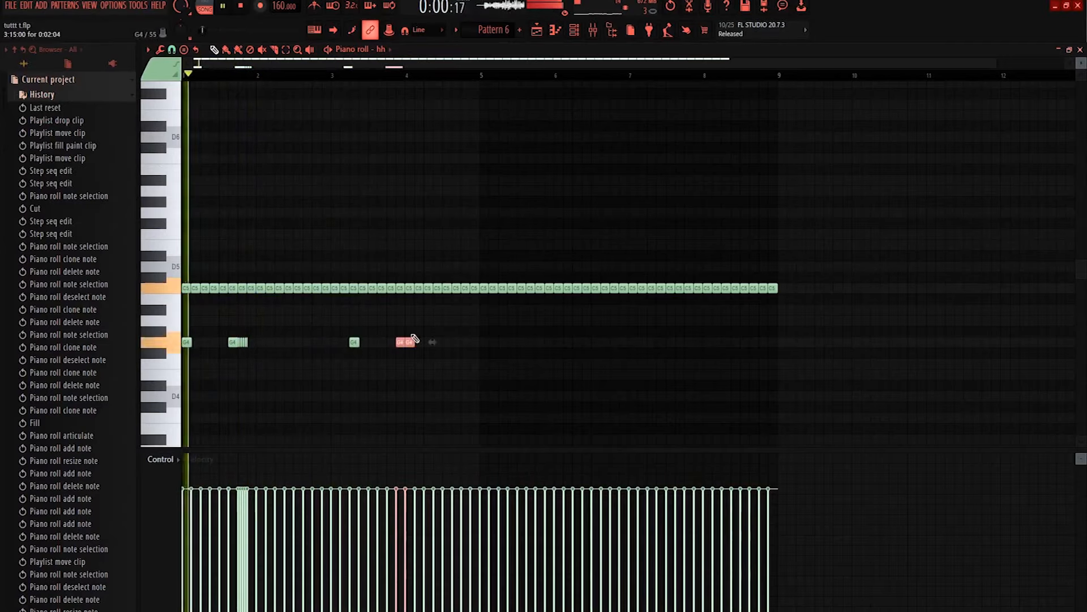
{"action": "left_click_drag", "start_coordinate": [447, 328], "coordinate": [416, 358]}
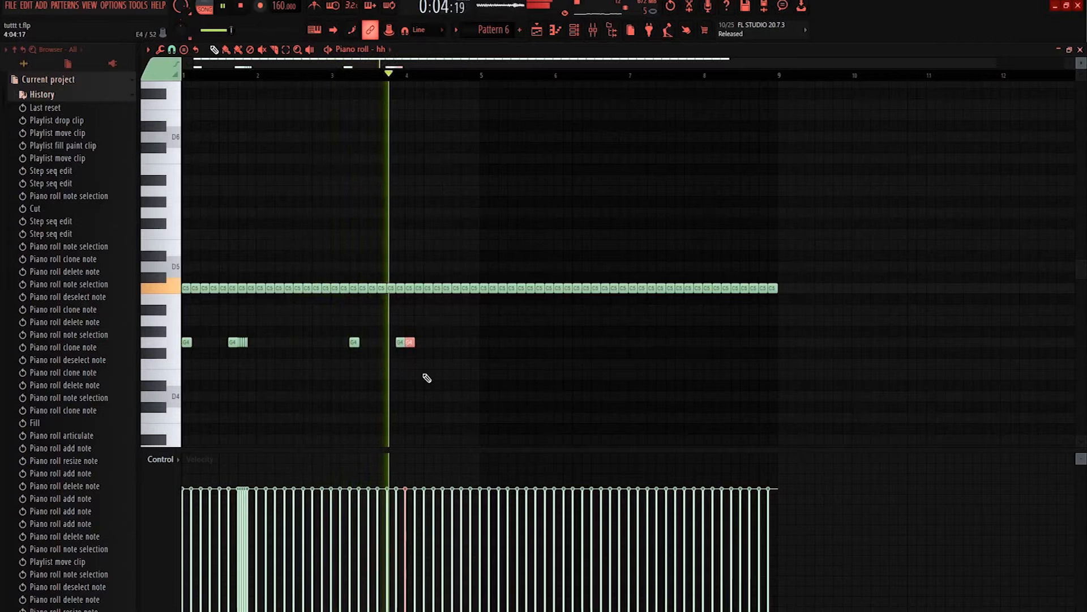
{"action": "key", "text": "alt+u"}
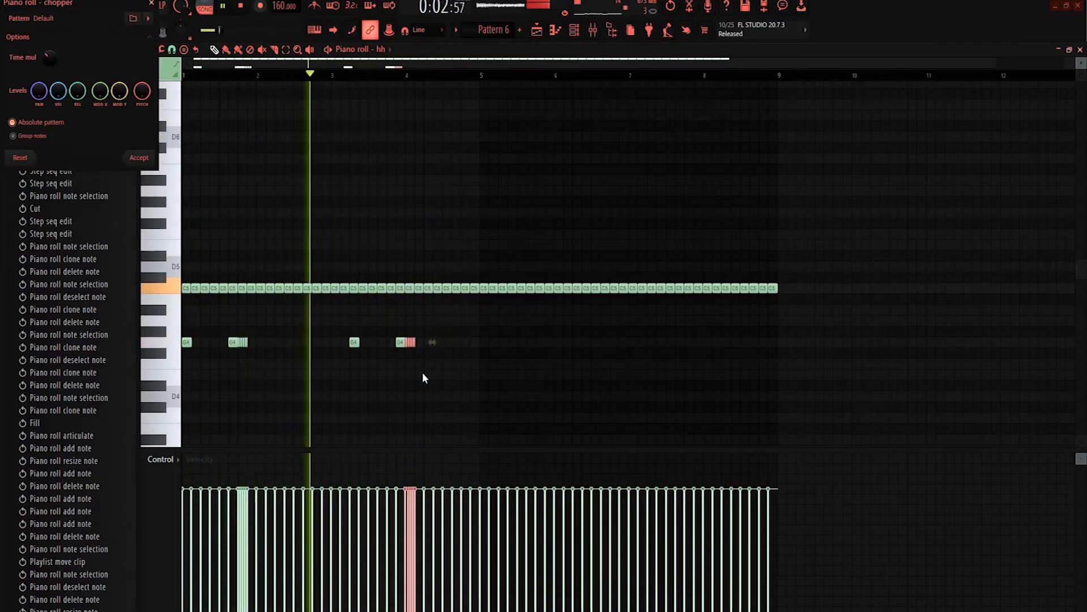
{"action": "key", "text": "Return"}
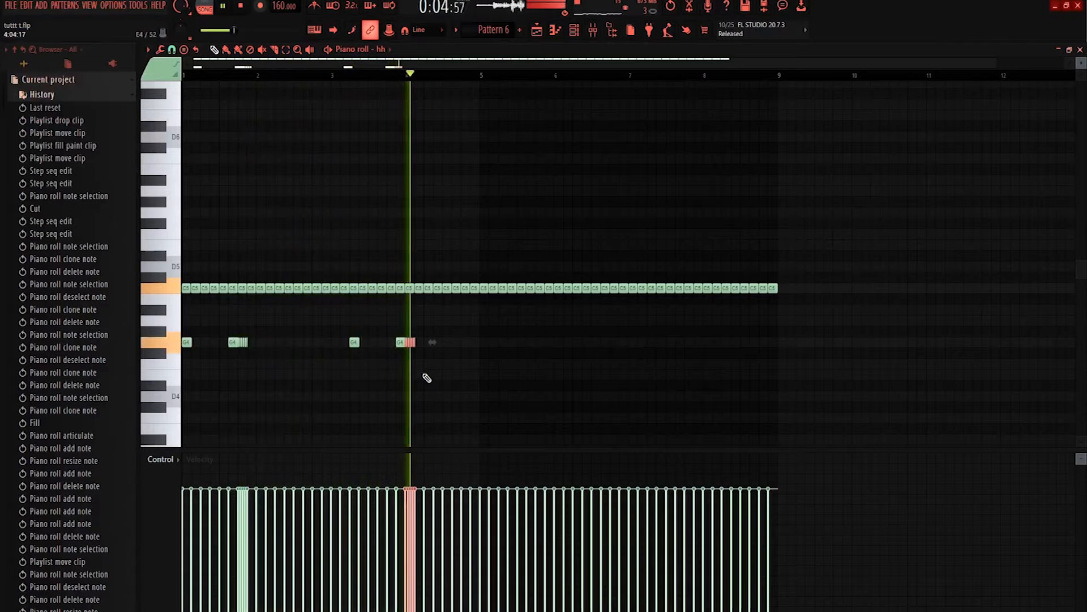
{"action": "key", "text": "space"}
Step: Delete the C5 hi-hat notes from bar 5 onward and duplicate all notes of bars 1 to 4 into bars 5 to 8
{"action": "left_click_drag", "start_coordinate": [774, 288], "coordinate": [549, 290]}
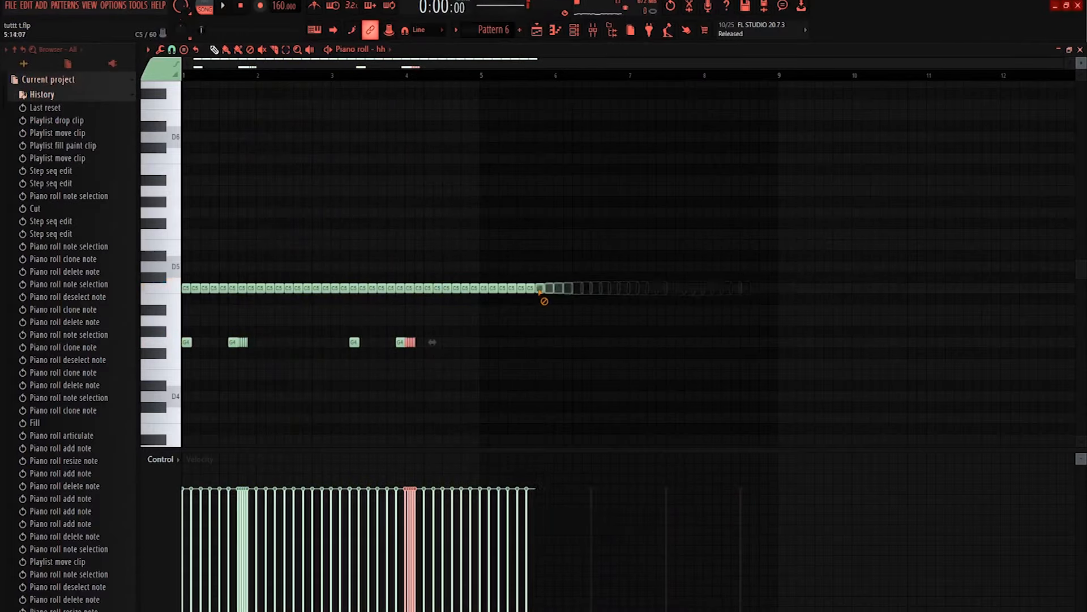
{"action": "key", "text": "ctrl+a"}
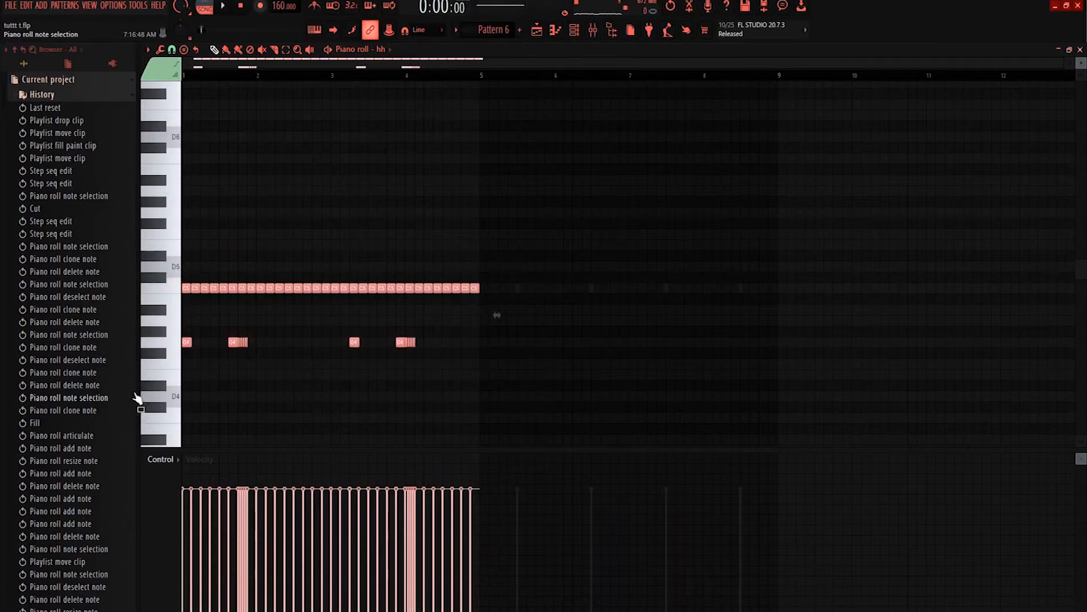
{"action": "key", "text": "ctrl+b"}
{"action": "key", "text": "space"}
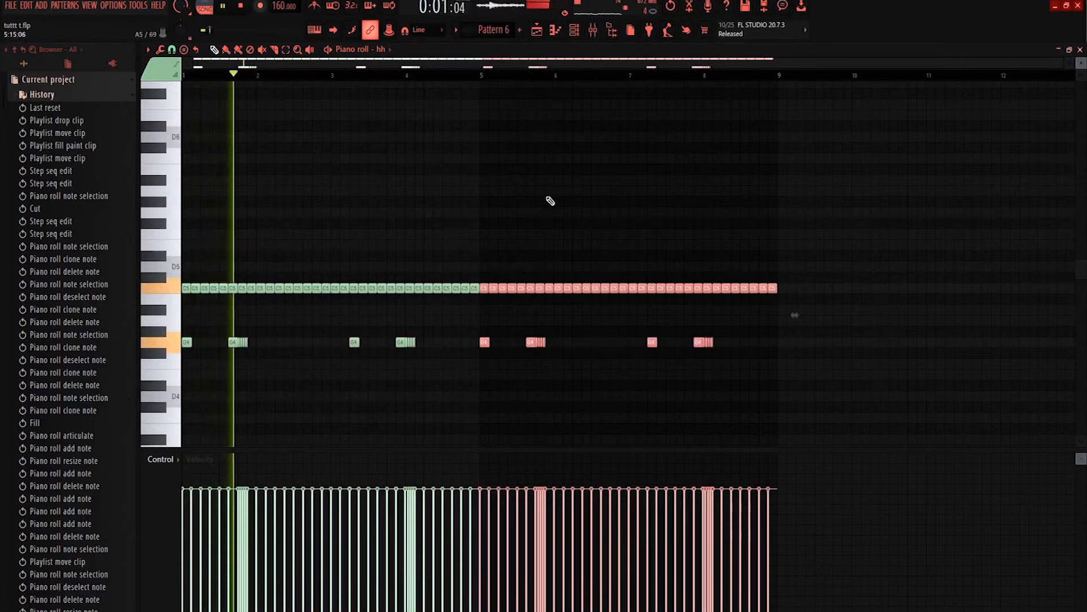
{"action": "key", "text": "ctrl+d"}
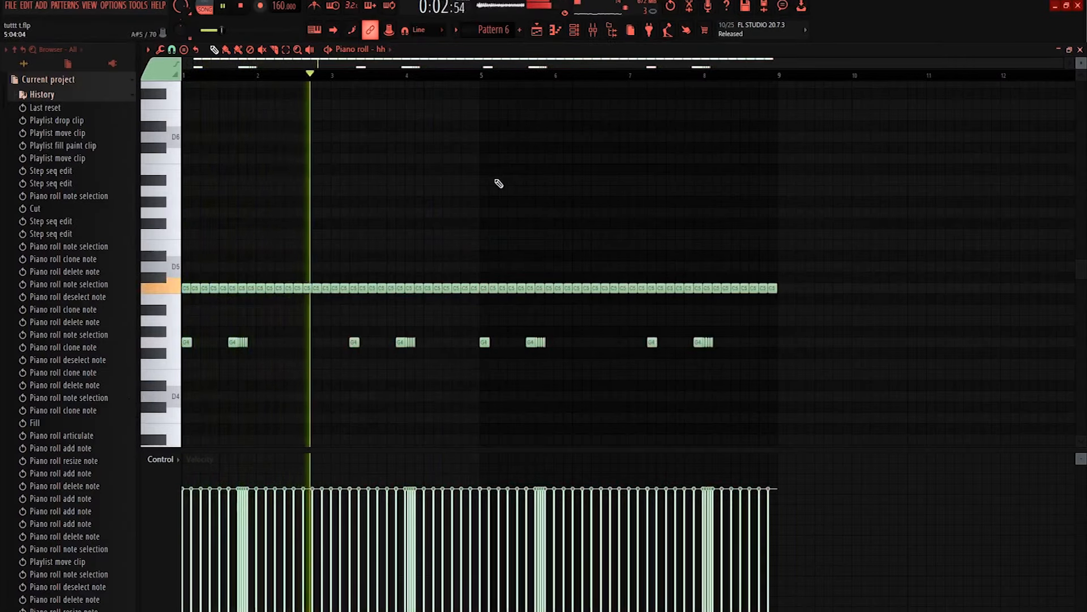
Step: Select the whole C5 row of hi-hat notes and randomize their velocities
{"action": "left_click", "coordinate": [238, 343]}
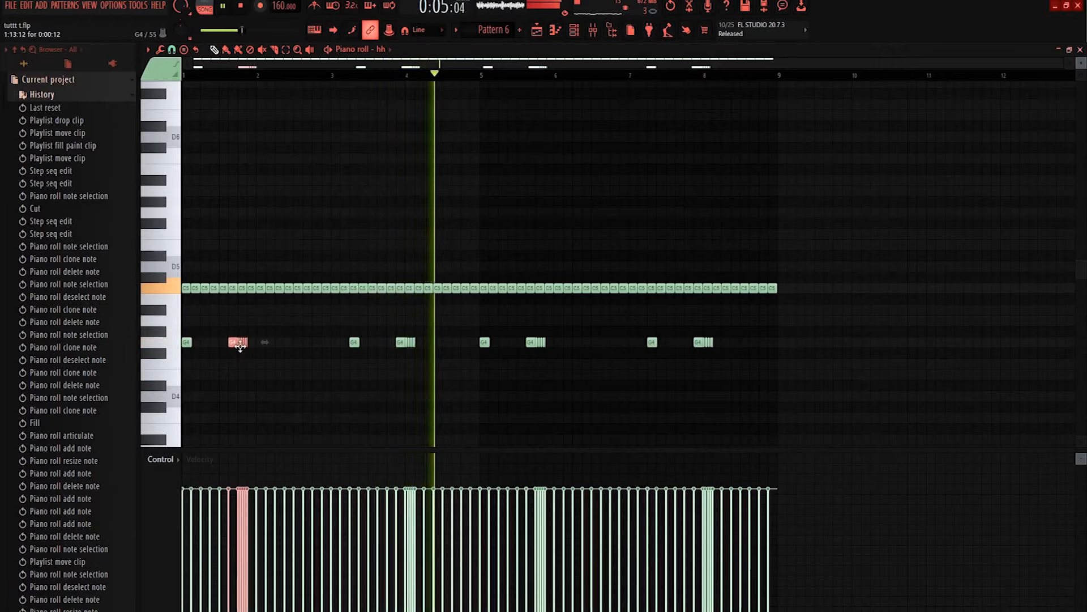
{"action": "left_click_drag", "start_coordinate": [876, 239], "coordinate": [63, 291]}
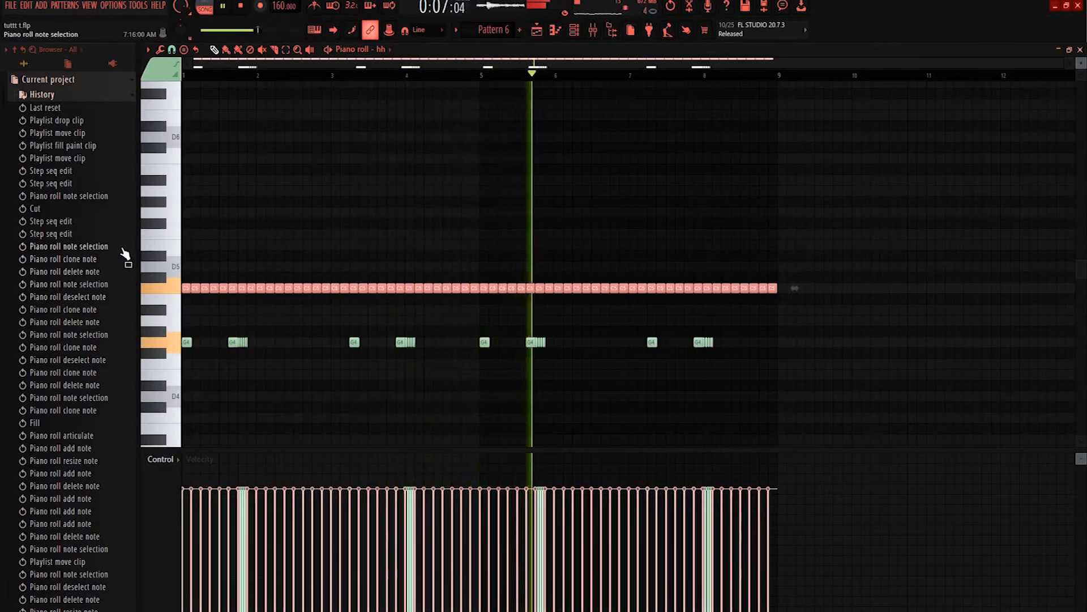
{"action": "key", "text": "alt+r"}
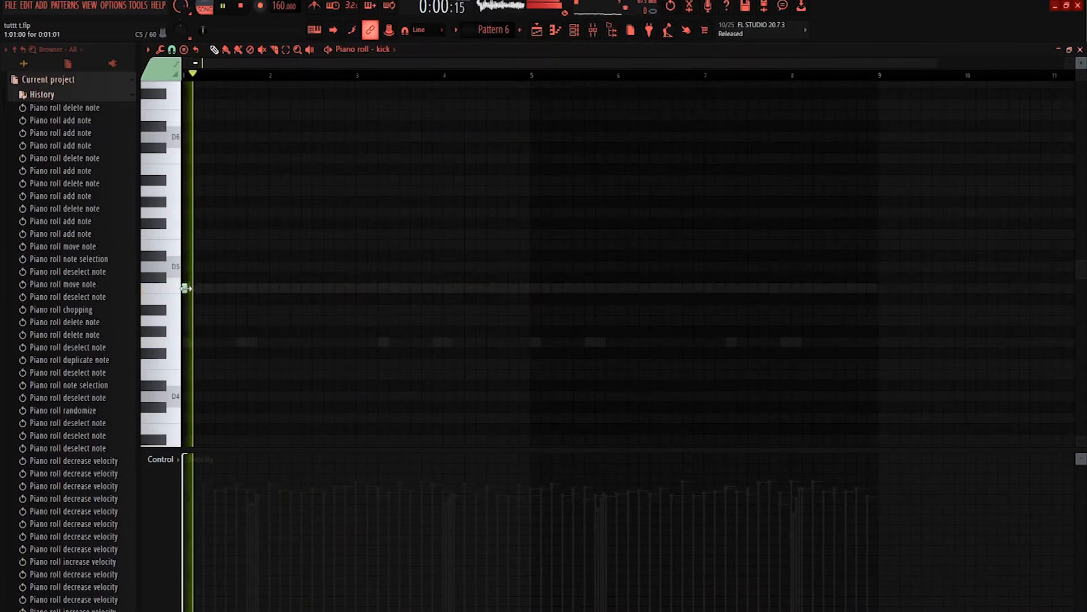
{"action": "key", "text": "space"}
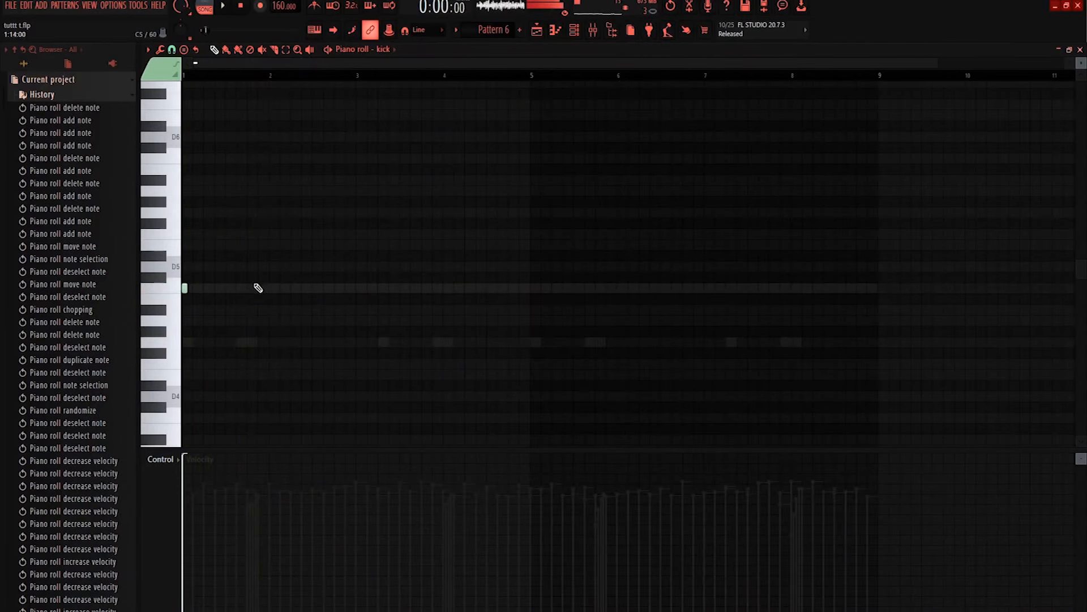
{"action": "key", "text": "space"}
{"action": "left_click", "coordinate": [283, 312]}
{"action": "key", "text": "space"}
{"action": "right_click", "coordinate": [285, 312]}
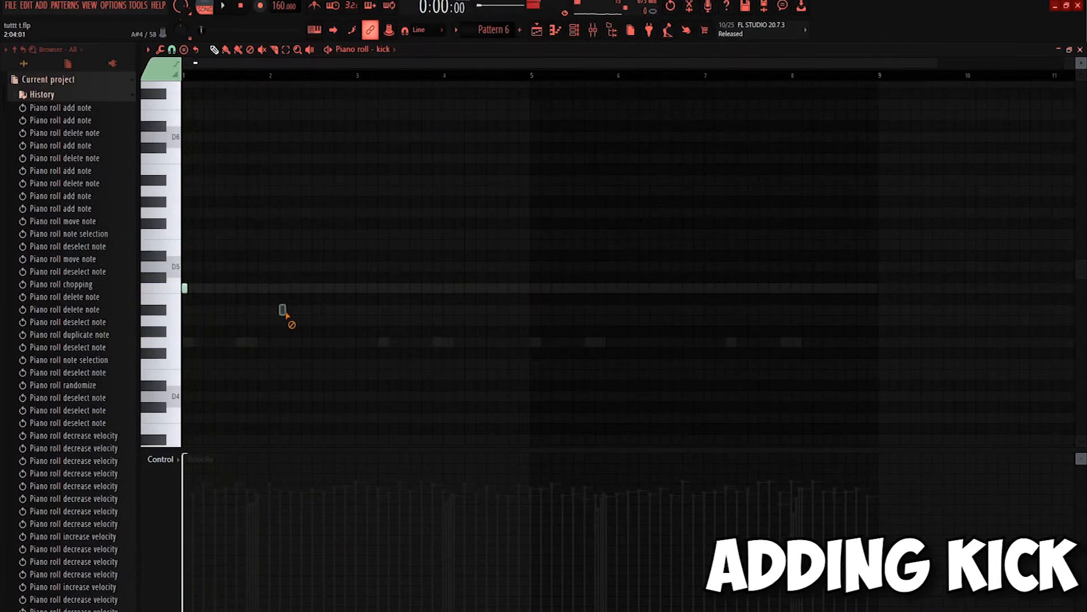
Step: Add C5 kick notes as a pair early in bar 2, one past the middle of bar 2, and one at the start of bar 3
{"action": "key", "text": "space"}
{"action": "left_click", "coordinate": [282, 287]}
{"action": "left_click", "coordinate": [293, 287]}
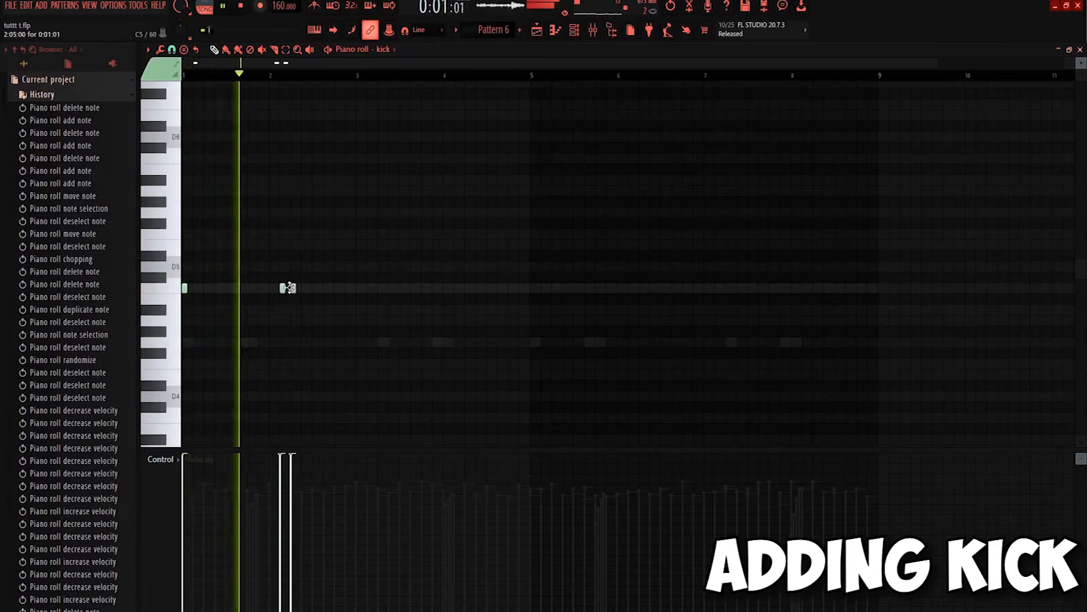
{"action": "left_click", "coordinate": [326, 288]}
{"action": "left_click", "coordinate": [348, 289]}
{"action": "right_click", "coordinate": [347, 288]}
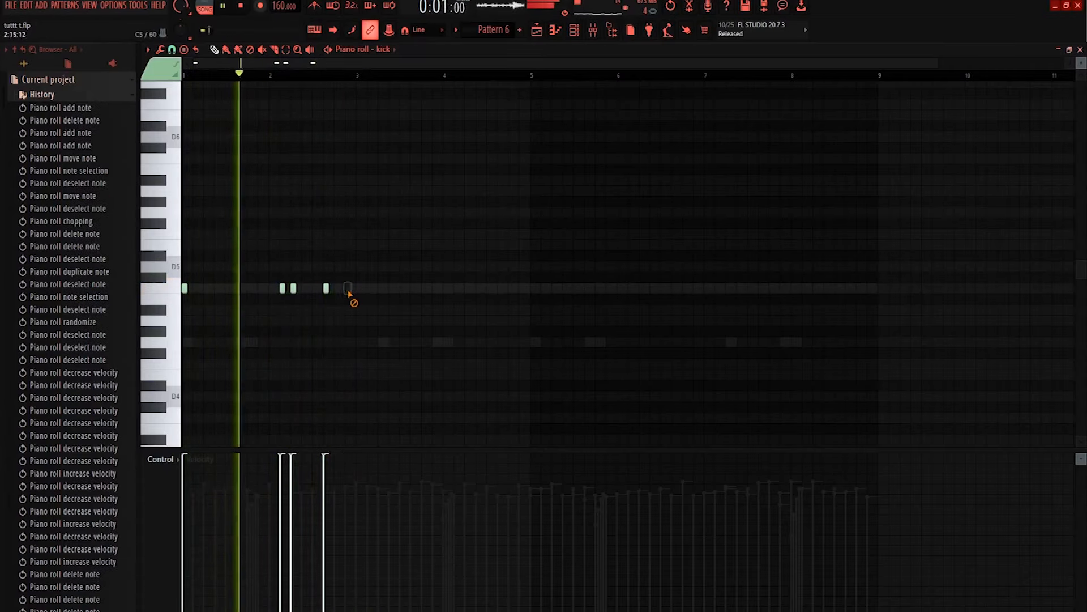
{"action": "left_click", "coordinate": [358, 287]}
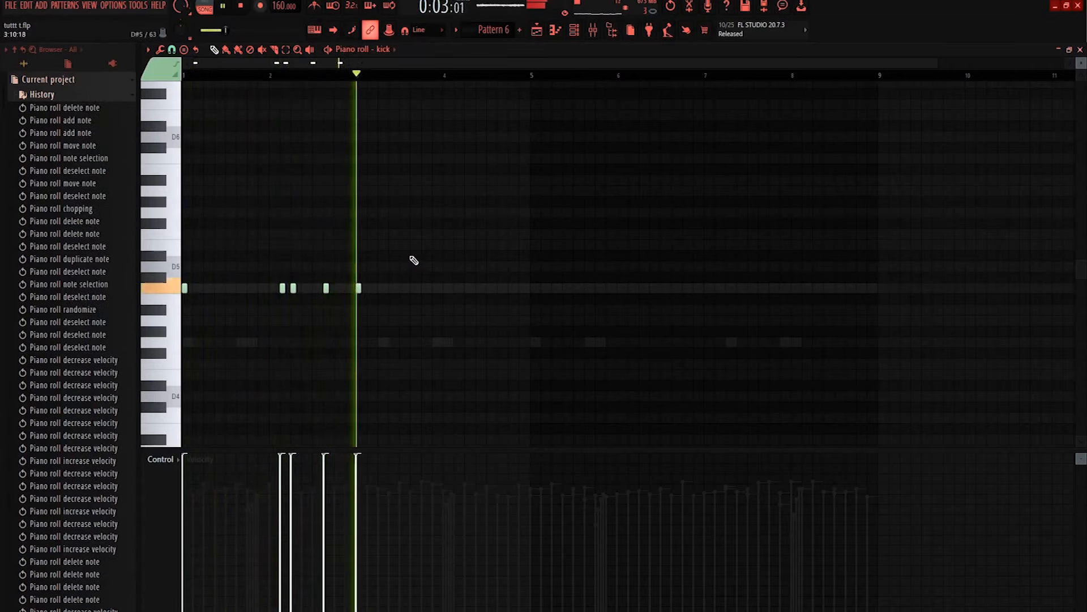
Step: Replay the kick pattern and add a pair of C5 kick notes early in bar 4
{"action": "key", "text": "space"}
{"action": "key", "text": "space"}
{"action": "left_click", "coordinate": [456, 289]}
{"action": "left_click", "coordinate": [447, 289]}
{"action": "right_click", "coordinate": [447, 289]}
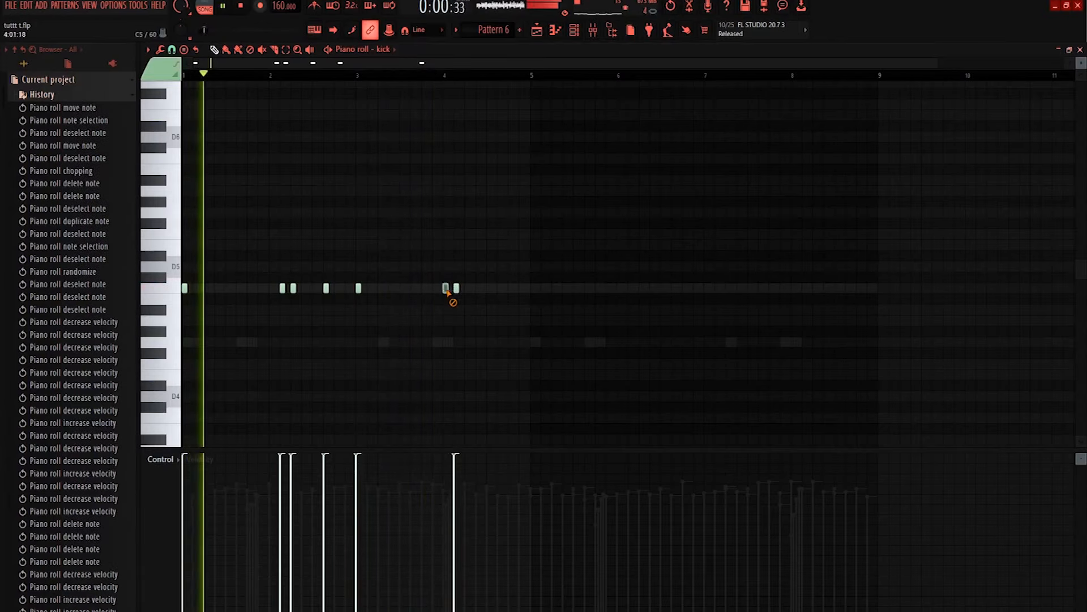
{"action": "left_click", "coordinate": [467, 289]}
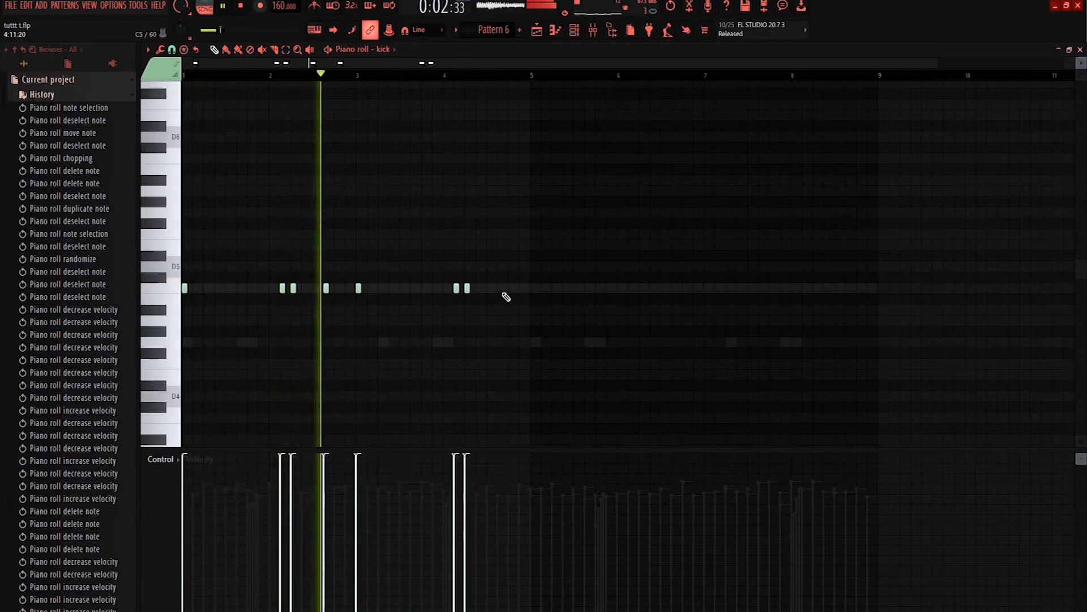
Step: Add C5 kick notes past the middle and near the end of bar 4, then extend the kick pattern through bar 8
{"action": "left_click", "coordinate": [500, 289]}
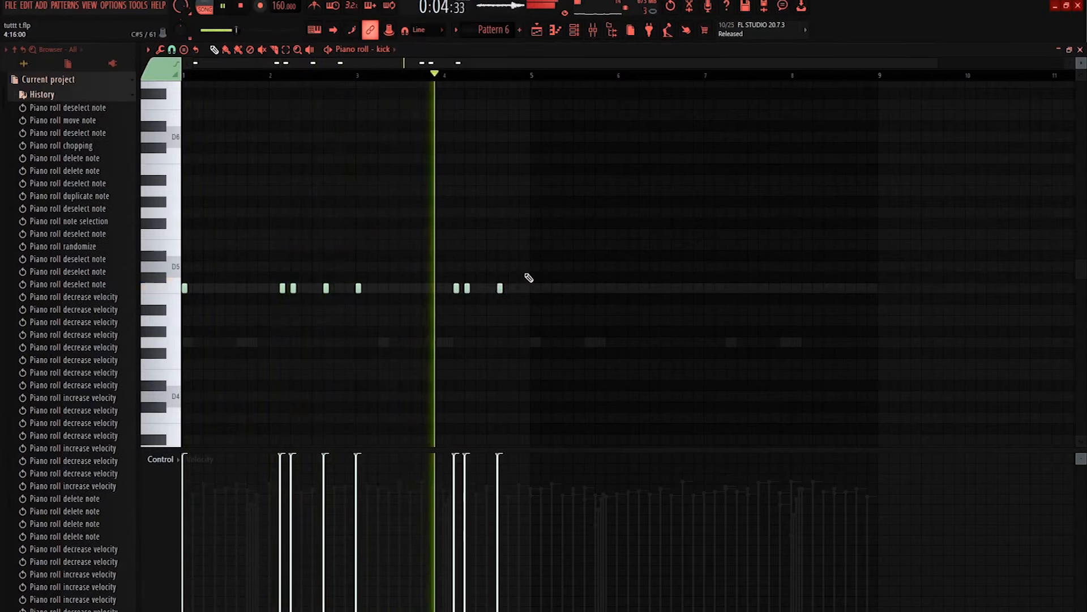
{"action": "key", "text": "space"}
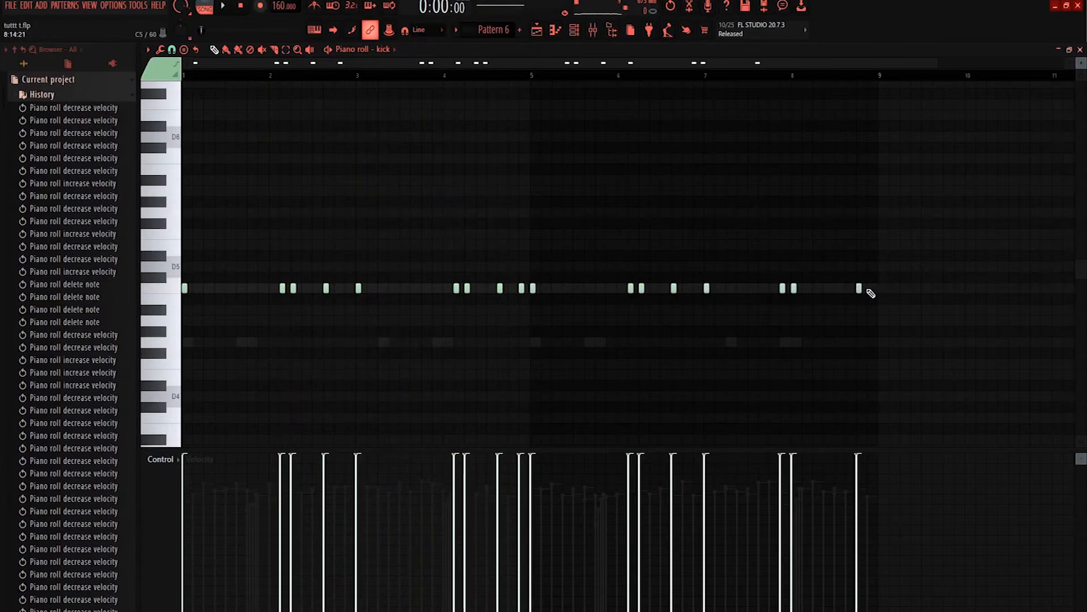
{"action": "key", "text": "space"}
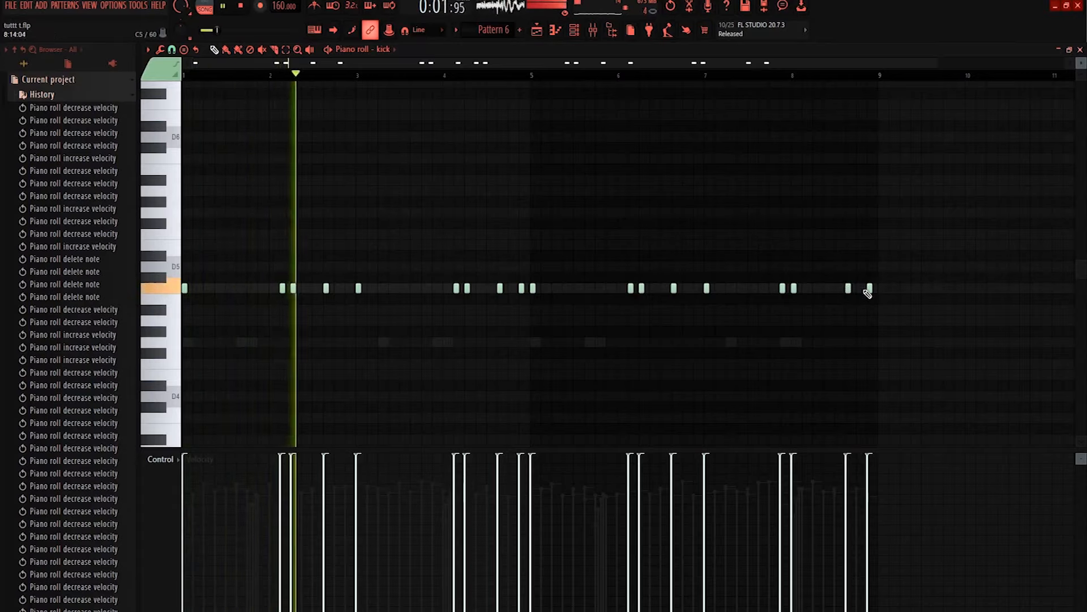
Step: Shift the final kick note of bar 8 slightly and add another C5 kick directly after it
{"action": "scroll", "coordinate": [868, 292], "scroll_direction": "up", "scroll_amount": 4}
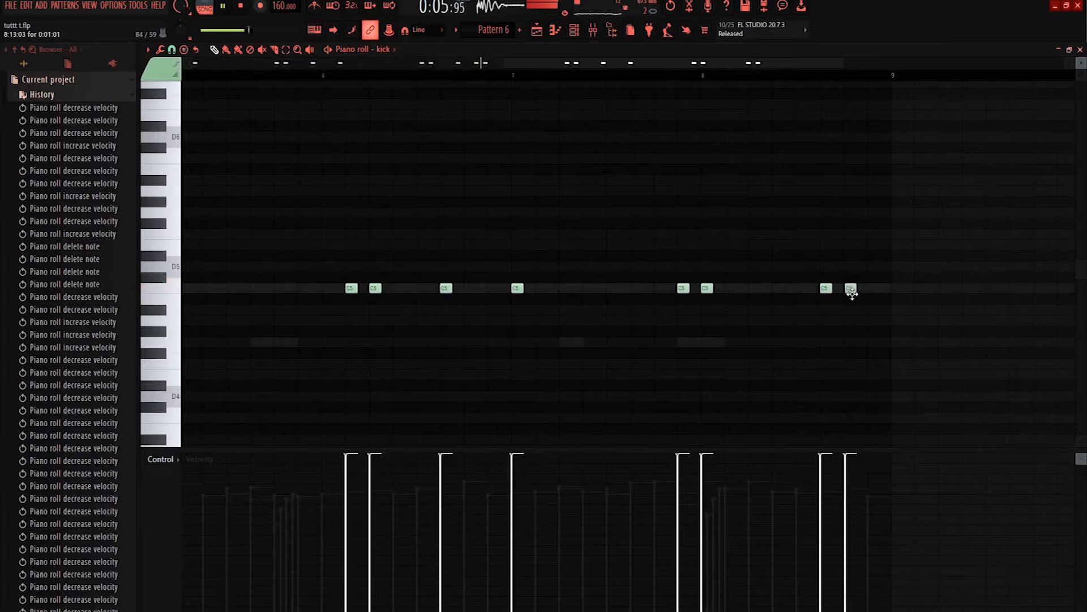
{"action": "left_click_drag", "start_coordinate": [859, 299], "coordinate": [860, 288]}
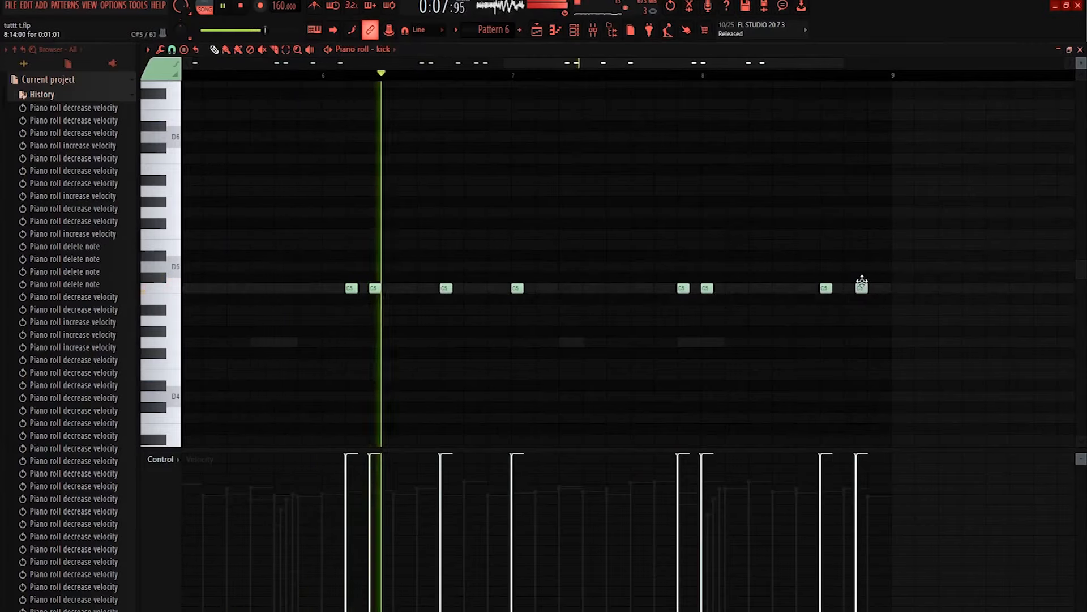
{"action": "left_click", "coordinate": [868, 288]}
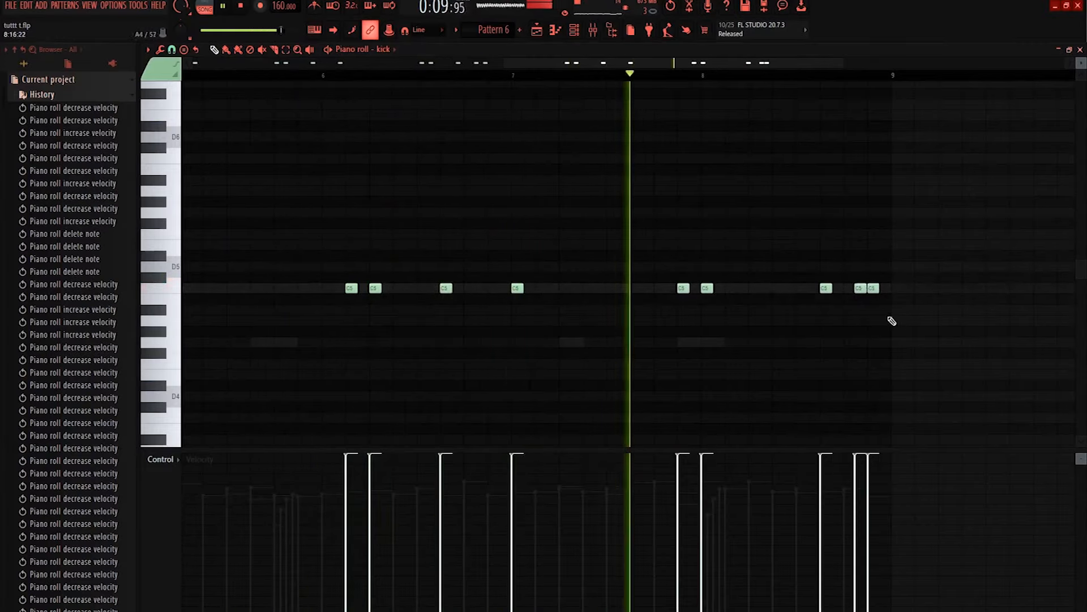
Step: Lower the velocity of the first kick in the bar 2, 4 and 8 pairs and of the lead-in kicks ending bars 4 and 8
{"action": "scroll", "coordinate": [864, 292], "scroll_direction": "up", "scroll_amount": 3}
{"action": "scroll", "coordinate": [864, 291], "scroll_direction": "up", "scroll_amount": 2}
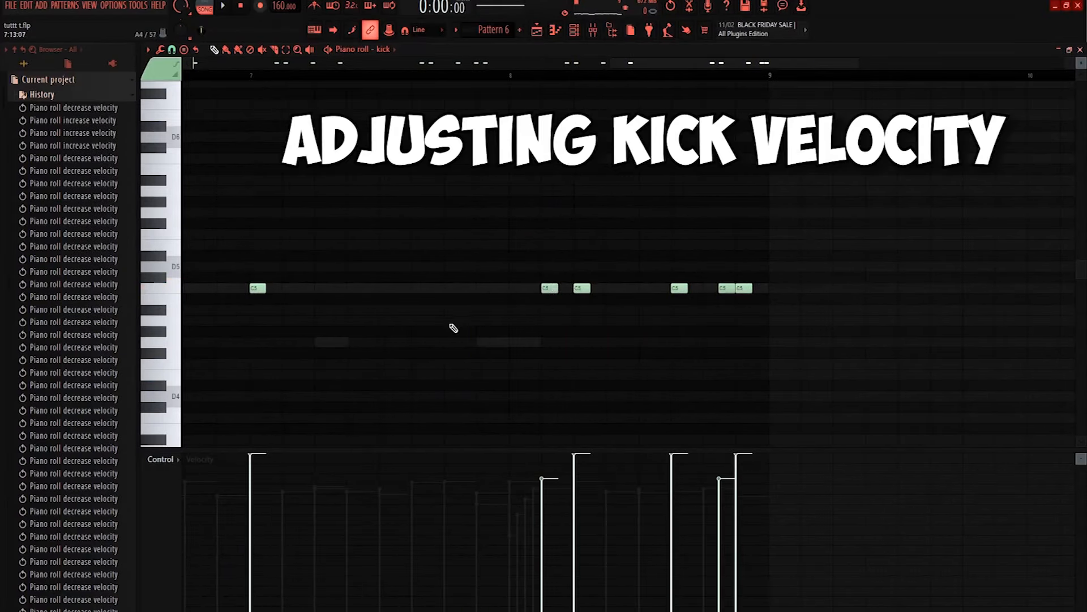
{"action": "scroll", "coordinate": [456, 327], "scroll_direction": "left", "scroll_amount": 6}
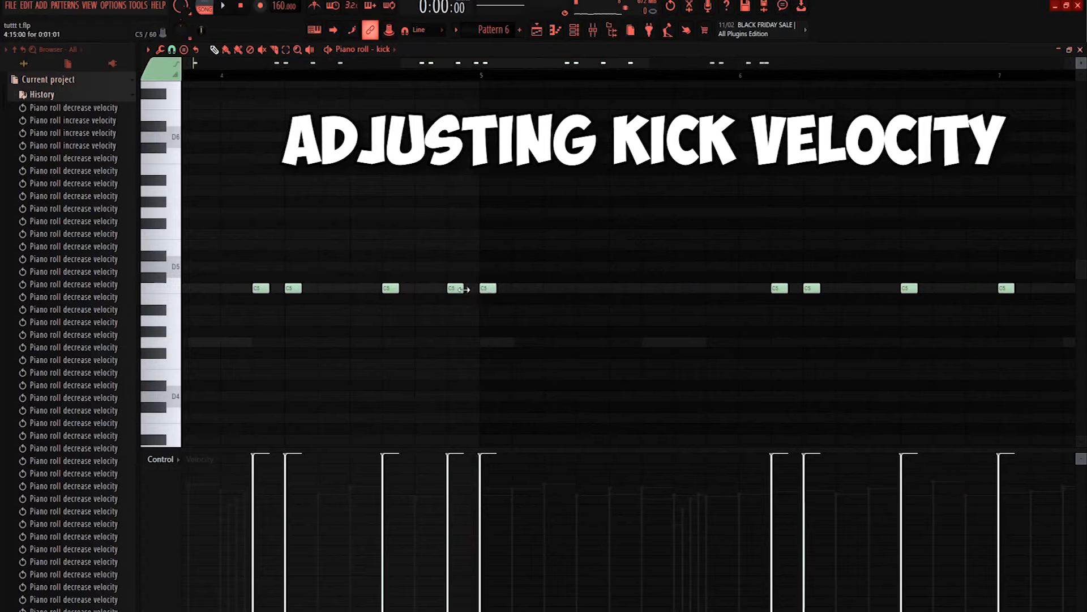
{"action": "scroll", "coordinate": [263, 288], "scroll_direction": "down", "scroll_amount": 2}
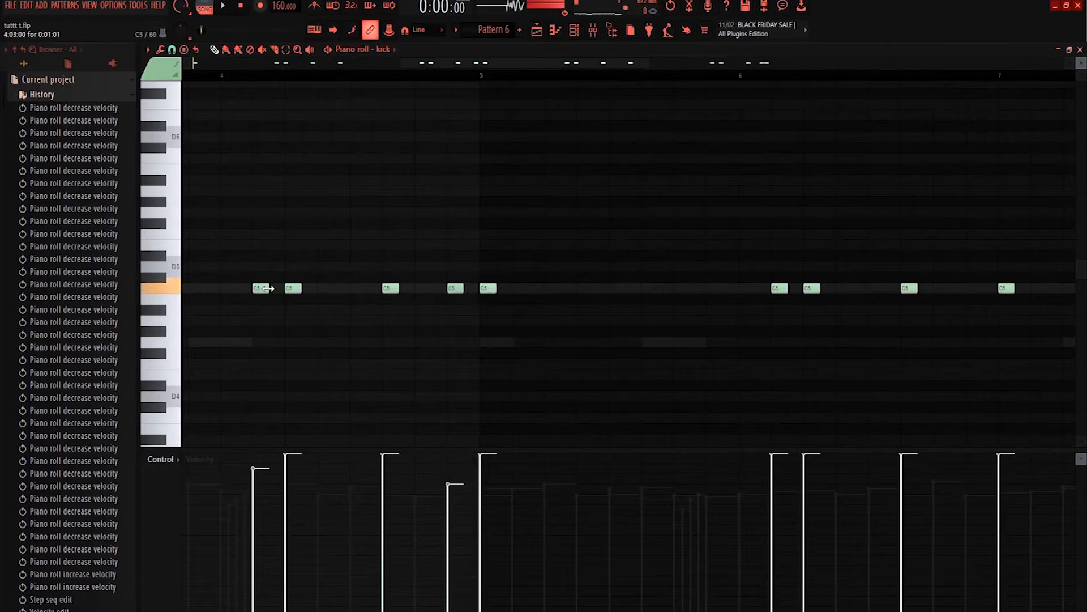
{"action": "scroll", "coordinate": [268, 288], "scroll_direction": "down", "scroll_amount": 4}
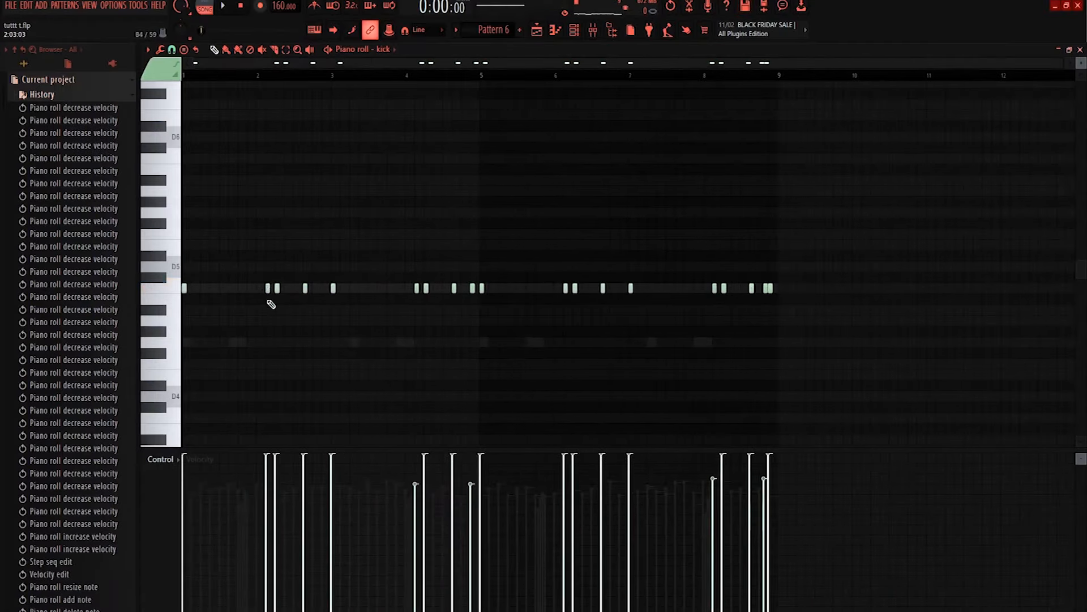
{"action": "scroll", "coordinate": [270, 297], "scroll_direction": "up", "scroll_amount": 3}
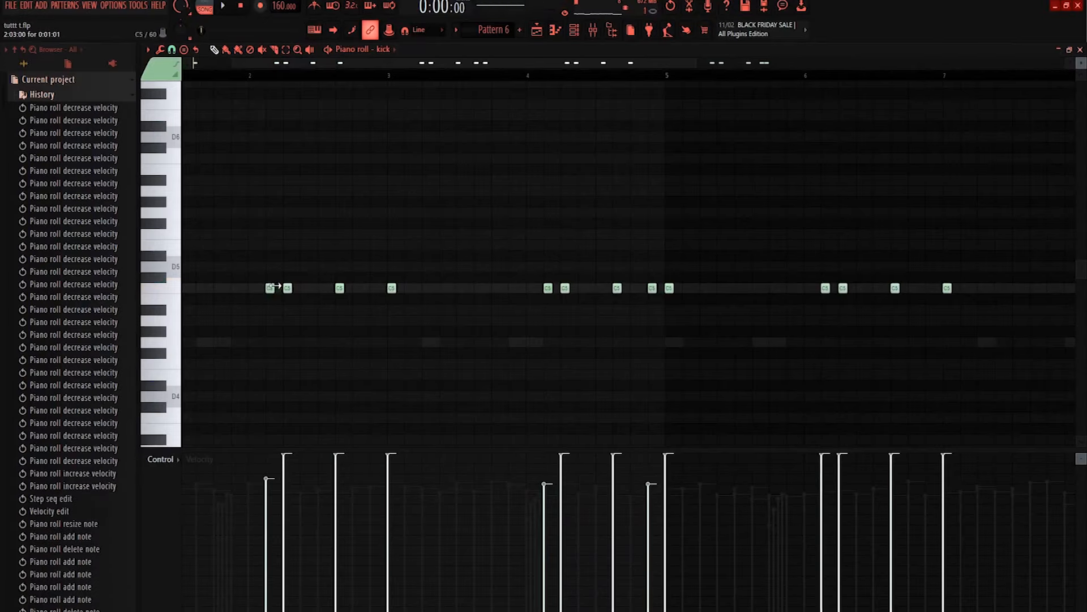
{"action": "key", "text": "space"}
{"action": "scroll", "coordinate": [338, 293], "scroll_direction": "down", "scroll_amount": 3}
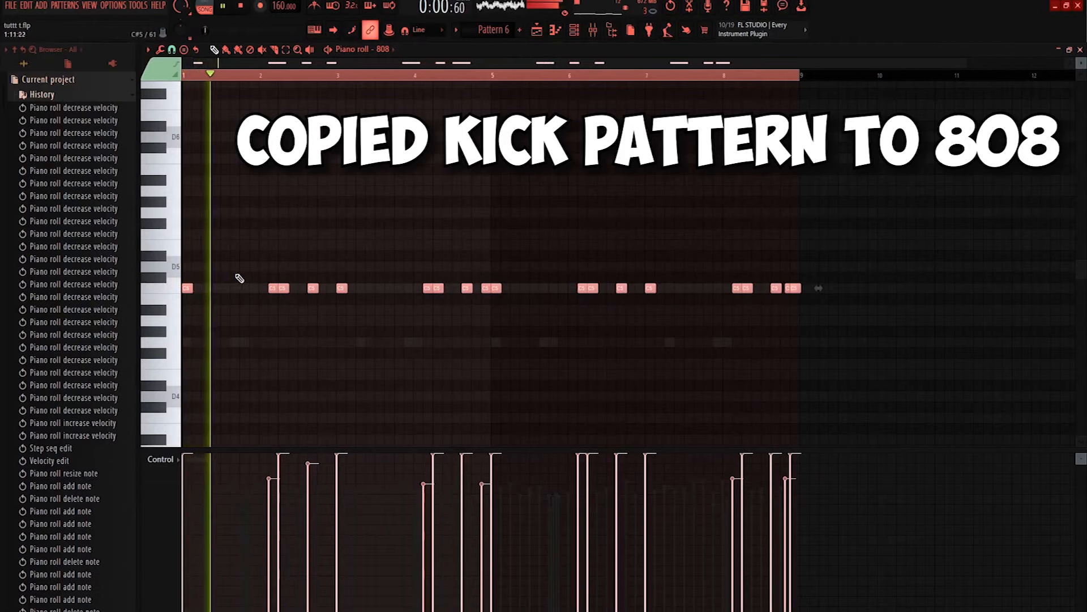
Step: Move the copied 808 notes from C5 up to D5, keeping the second note of the bar 2 pair at C5
{"action": "left_click_drag", "start_coordinate": [273, 286], "coordinate": [271, 267]}
{"action": "key", "text": "space"}
{"action": "left_click", "coordinate": [283, 266], "text": "ctrl"}
{"action": "key", "text": "space"}
{"action": "key", "text": "shift+Down"}
{"action": "key", "text": "shift+Down"}
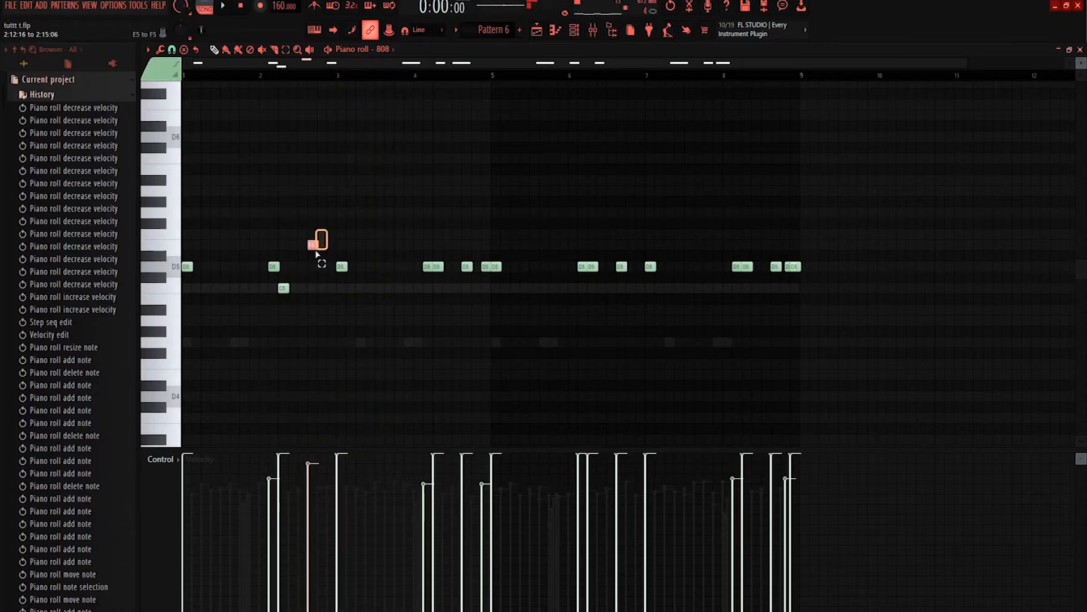
Step: Return the 808 note past the middle of bar 2 to D5 and raise the one past the middle of bar 6 to E5
{"action": "key", "text": "space"}
{"action": "key", "text": "shift+Down"}
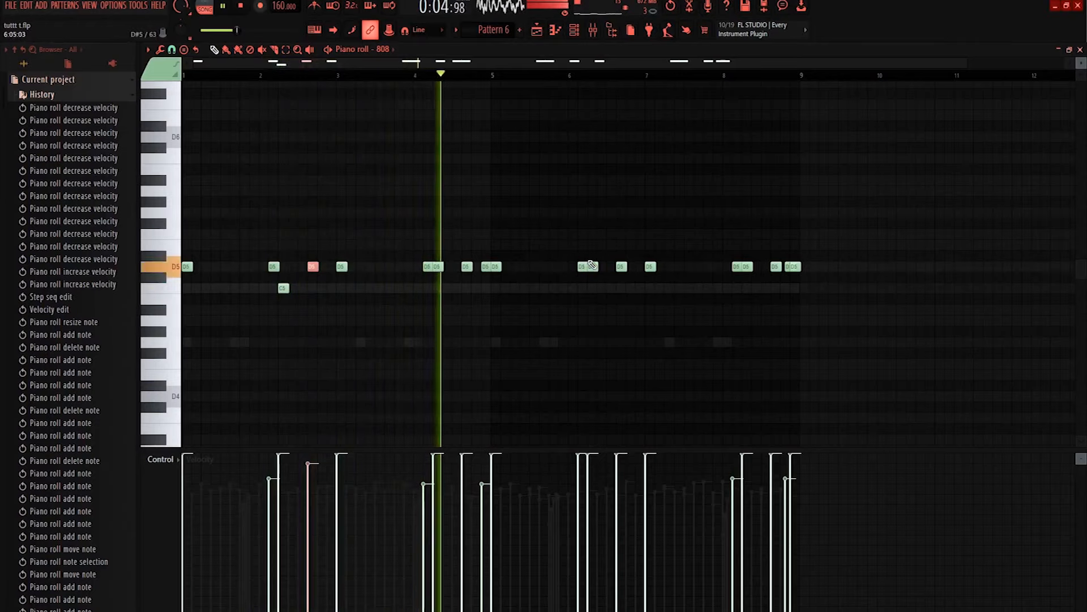
{"action": "left_click", "coordinate": [621, 266]}
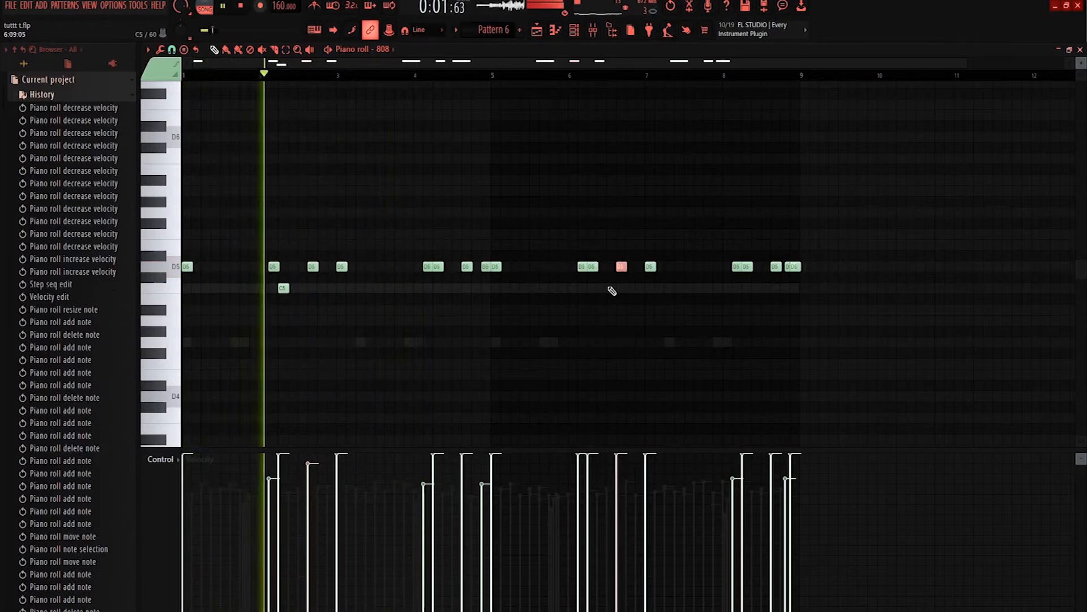
{"action": "key", "text": "shift+Up"}
{"action": "key", "text": "shift+Up"}
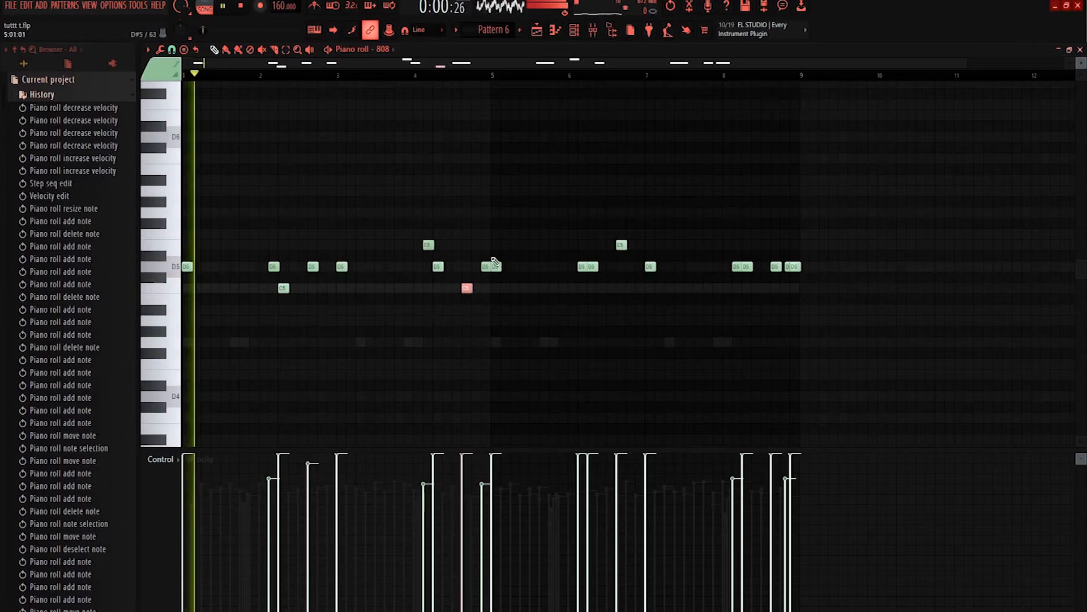
Step: Select the 808 note near the end of bar 4 and raise it to E5
{"action": "left_click_drag", "start_coordinate": [468, 253], "coordinate": [481, 279]}
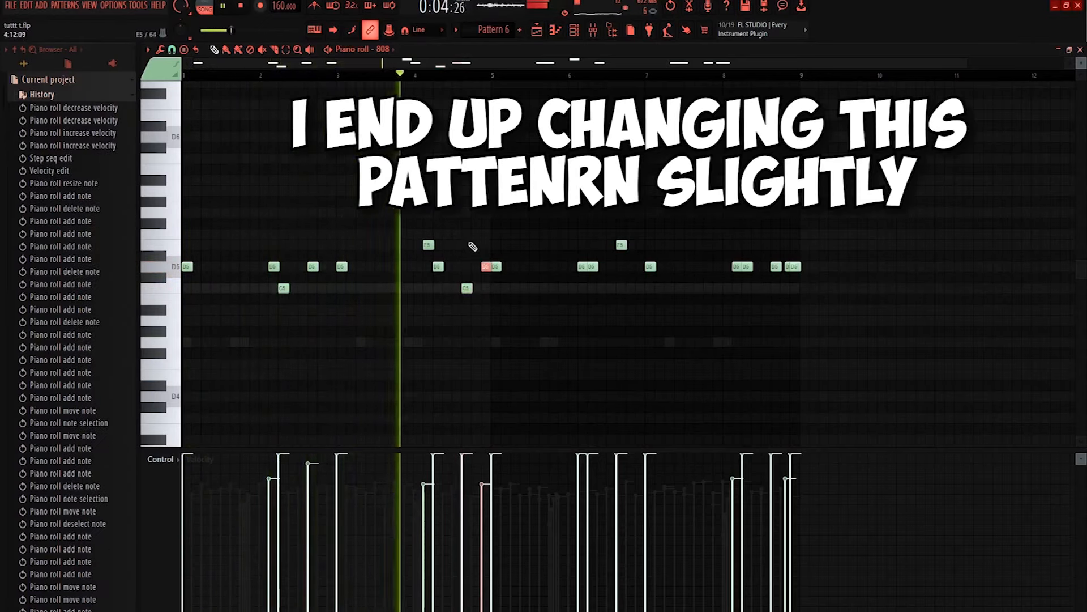
{"action": "key", "text": "Up"}
{"action": "key", "text": "Up"}
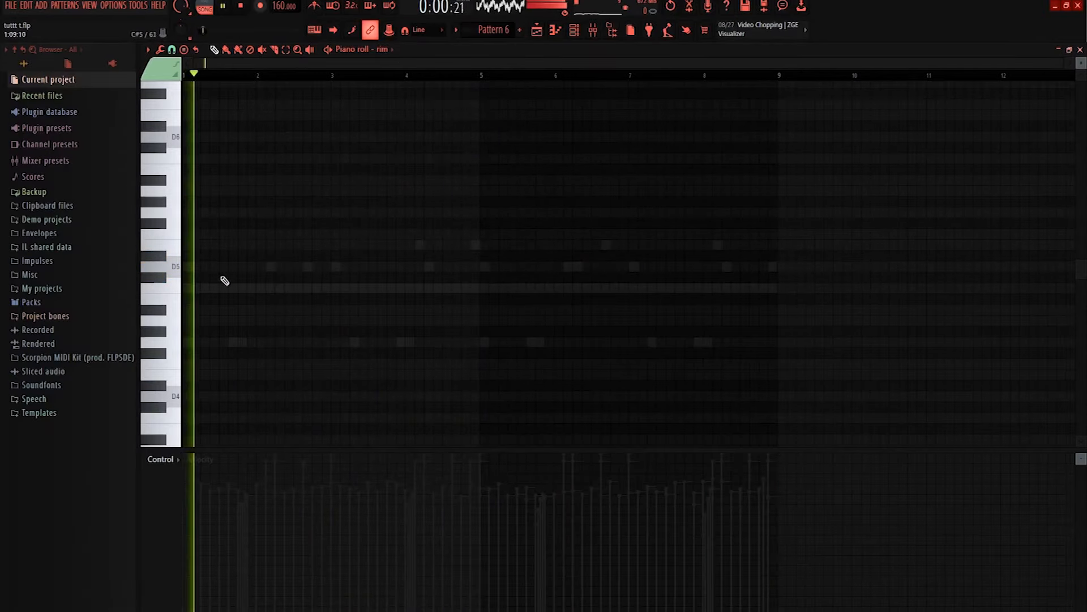
Step: Place a rim note early in bar 2, move it to C5, and add another on E5 early in bar 3
{"action": "left_click", "coordinate": [265, 308]}
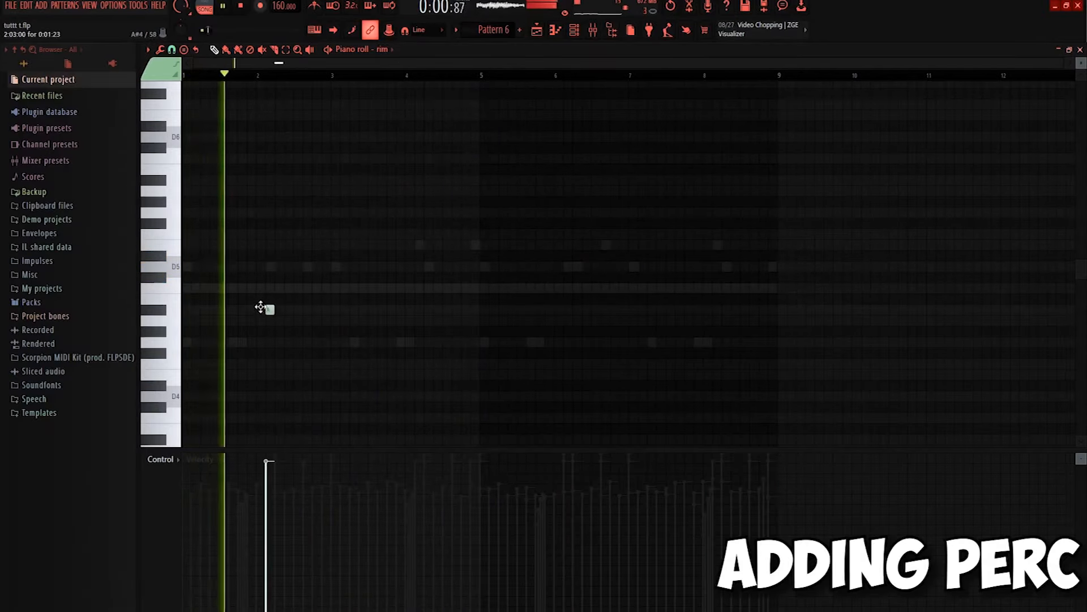
{"action": "key", "text": "space"}
{"action": "left_click_drag", "start_coordinate": [258, 279], "coordinate": [269, 289]}
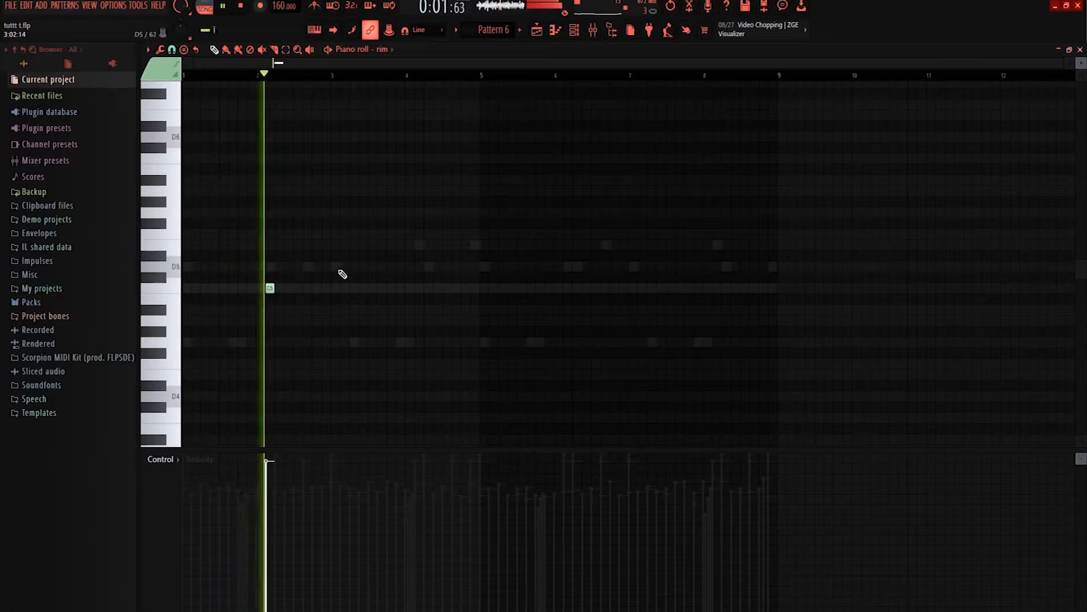
{"action": "key", "text": "space"}
{"action": "left_click", "coordinate": [341, 244]}
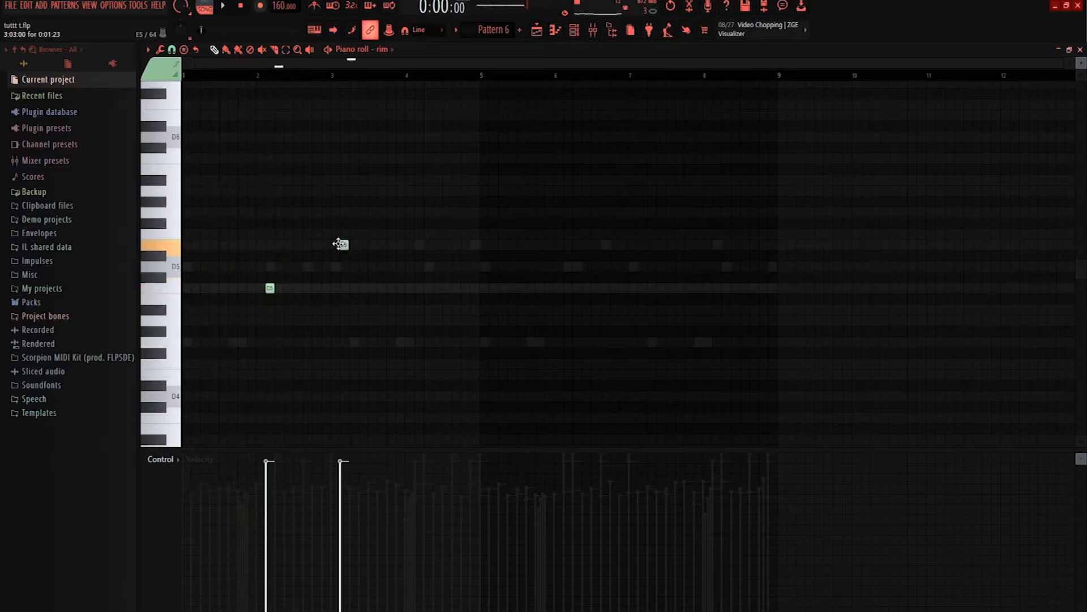
{"action": "left_click_drag", "start_coordinate": [334, 258], "coordinate": [342, 258]}
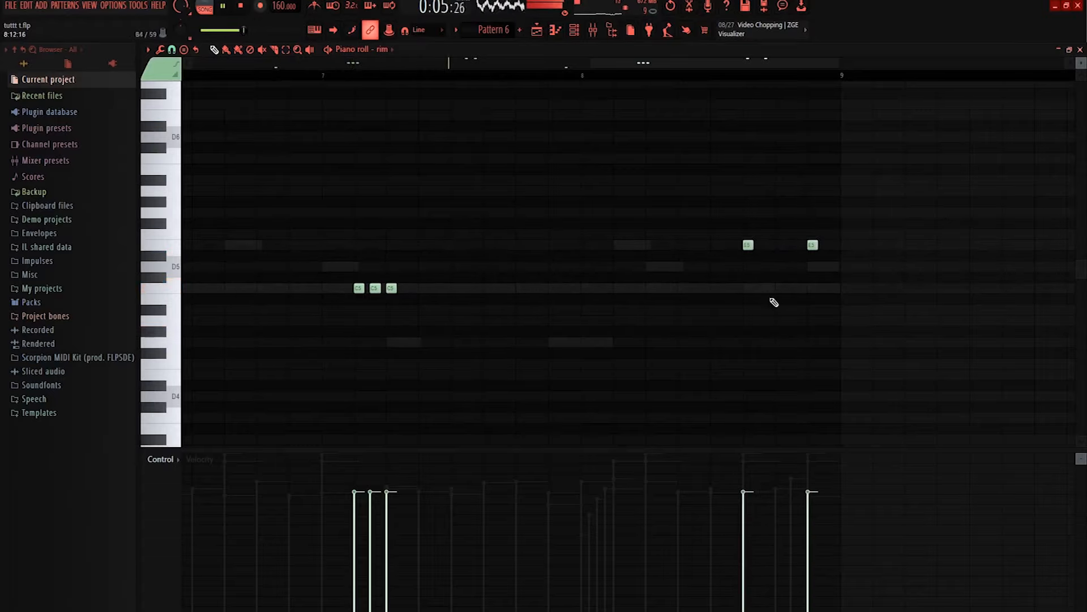
Step: Check the rim notes in bars 5 to 8 and replay Pattern 6 with the open-hat hit
{"action": "scroll", "coordinate": [779, 244], "scroll_direction": "down", "scroll_amount": 3, "text": "ctrl"}
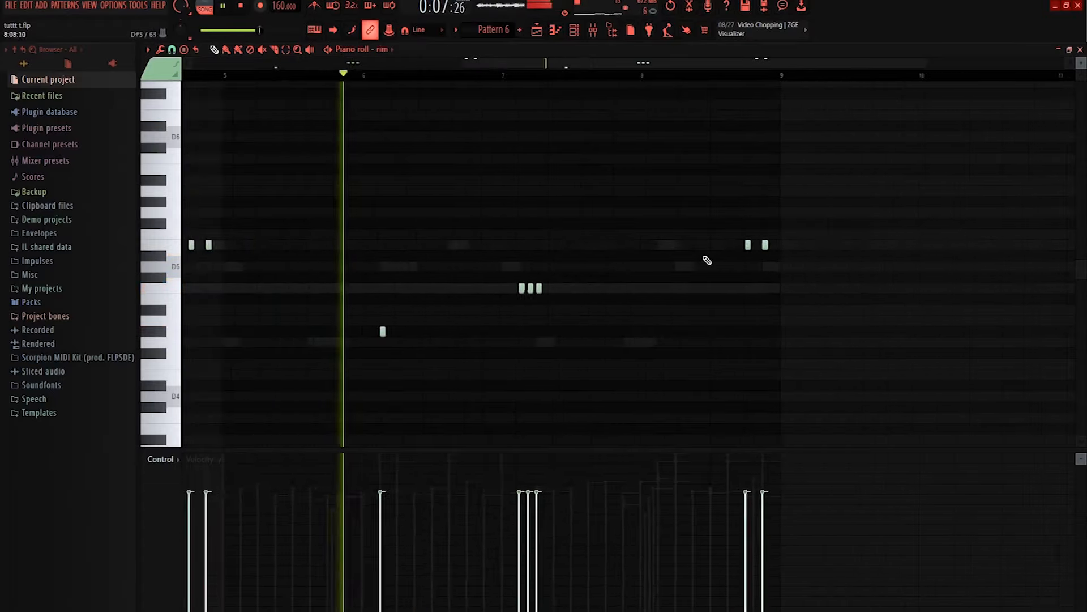
{"action": "scroll", "coordinate": [786, 248], "scroll_direction": "down", "scroll_amount": 4, "text": "ctrl"}
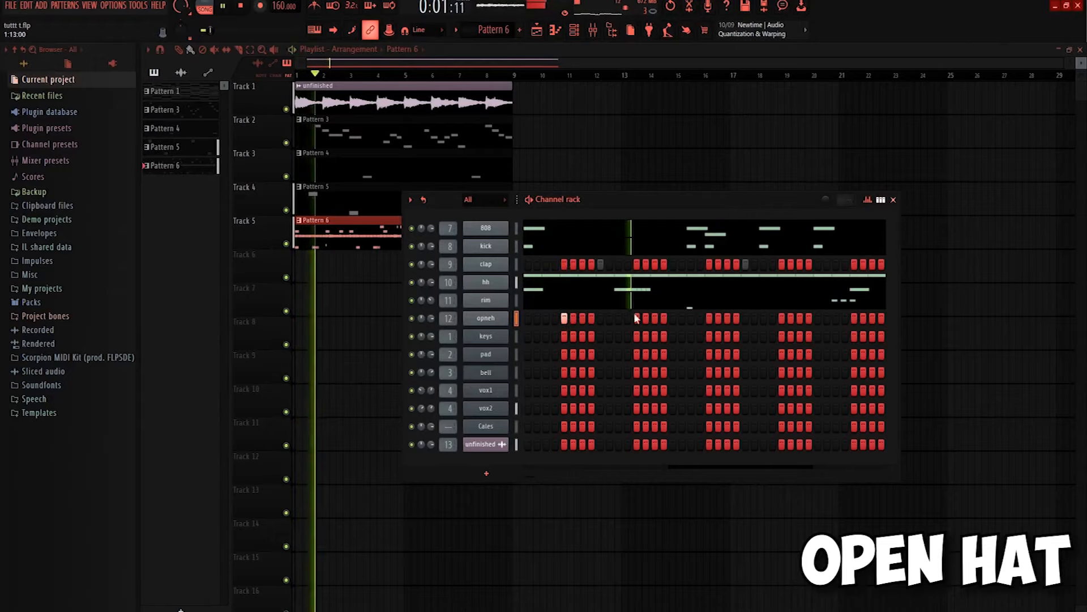
{"action": "key", "text": "space"}
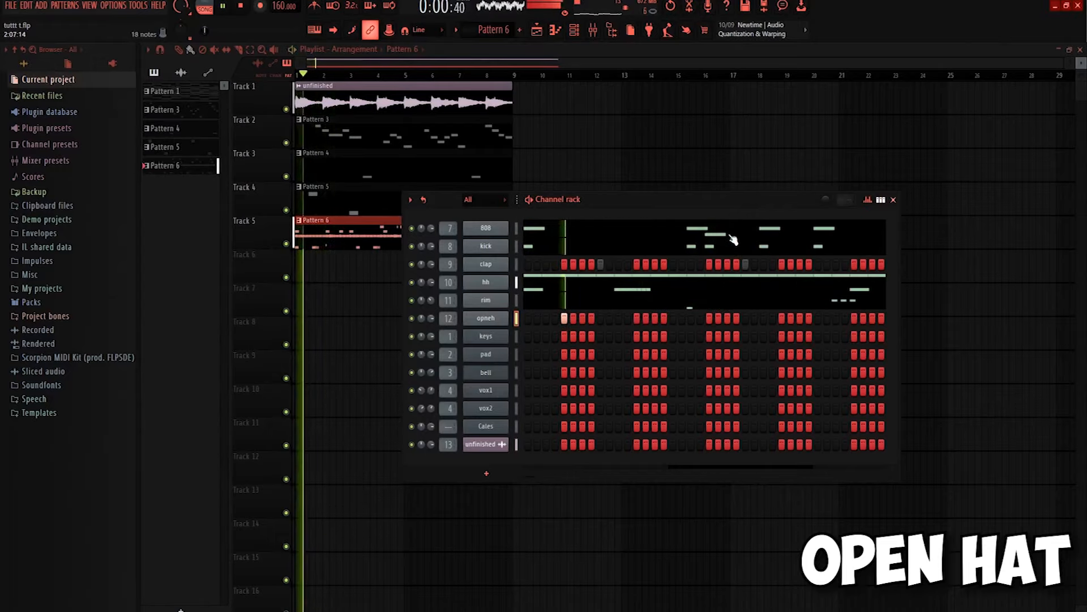